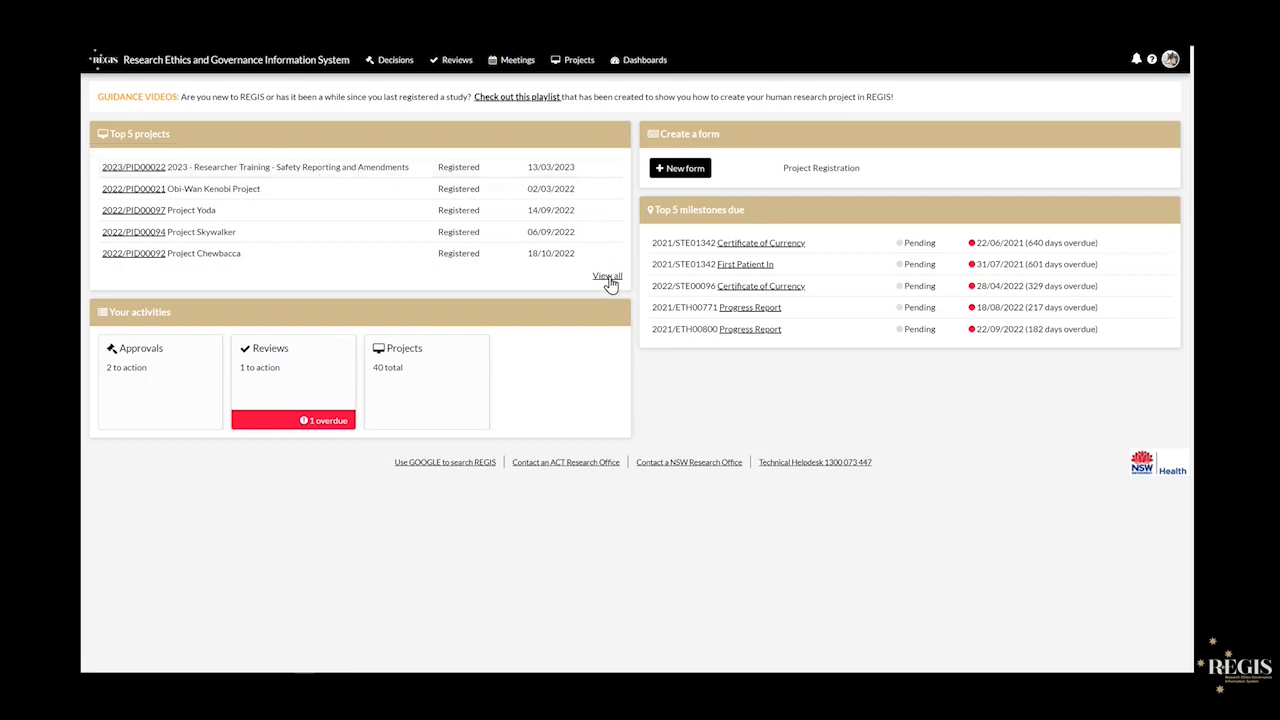
# - Go from the REGIS dashboard to the Projects list
pyautogui.click(565, 63)
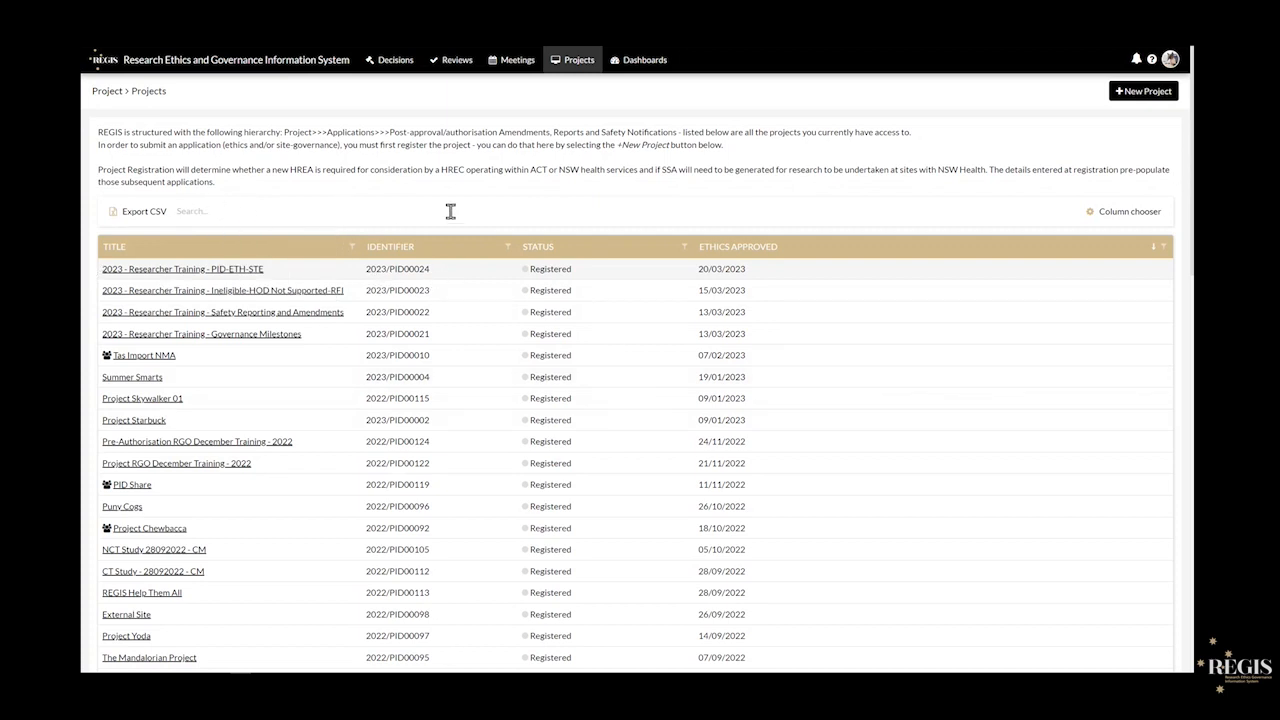
# - Open project 2023/PID00022, '2023 - Researcher Training - Safety Reporting and Amendments'
pyautogui.click(237, 312)
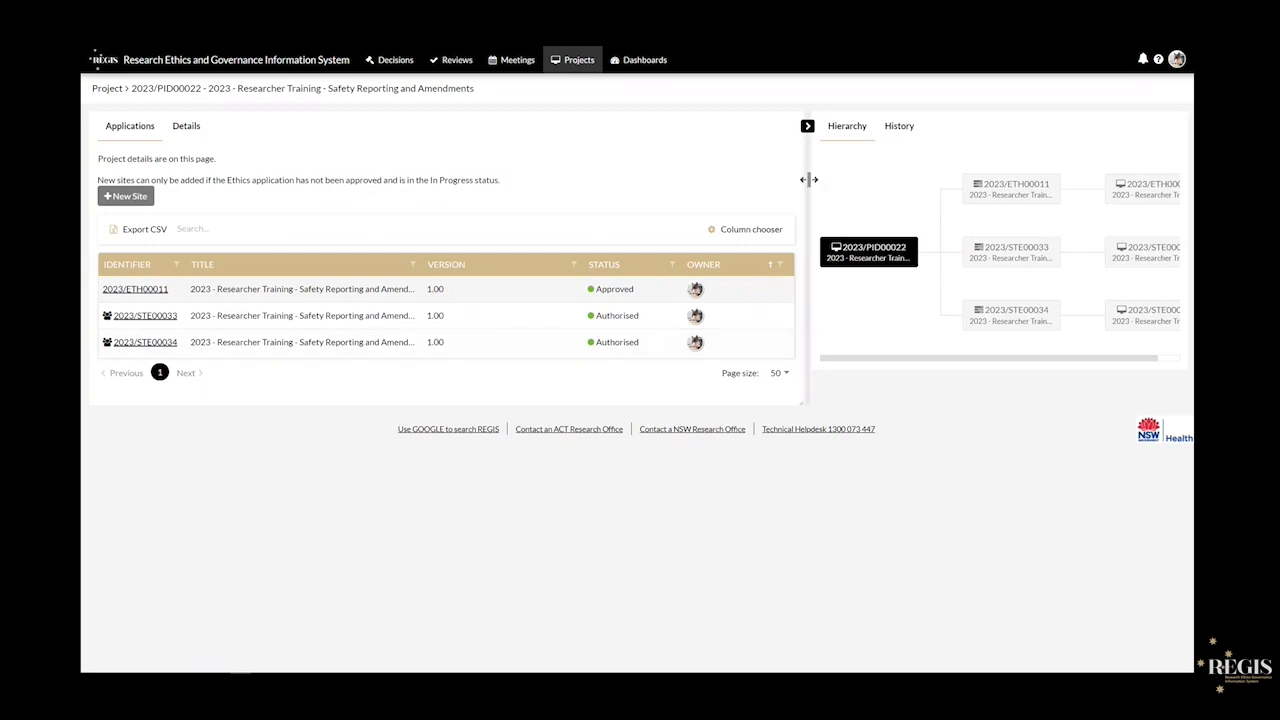
# - Resize and collapse the Hierarchy panel, then open site application 2023/STE00033
pyautogui.moveTo(809, 179); pyautogui.dragTo(704, 186)
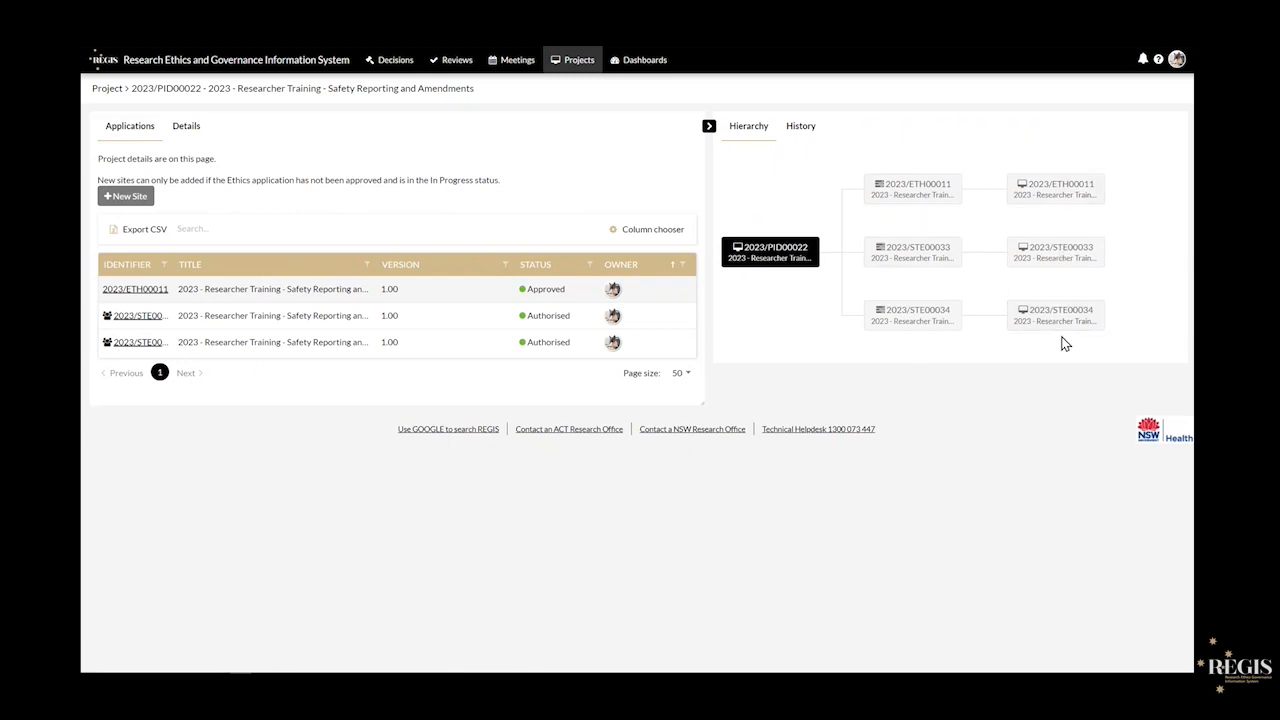
pyautogui.moveTo(706, 197); pyautogui.dragTo(859, 220)
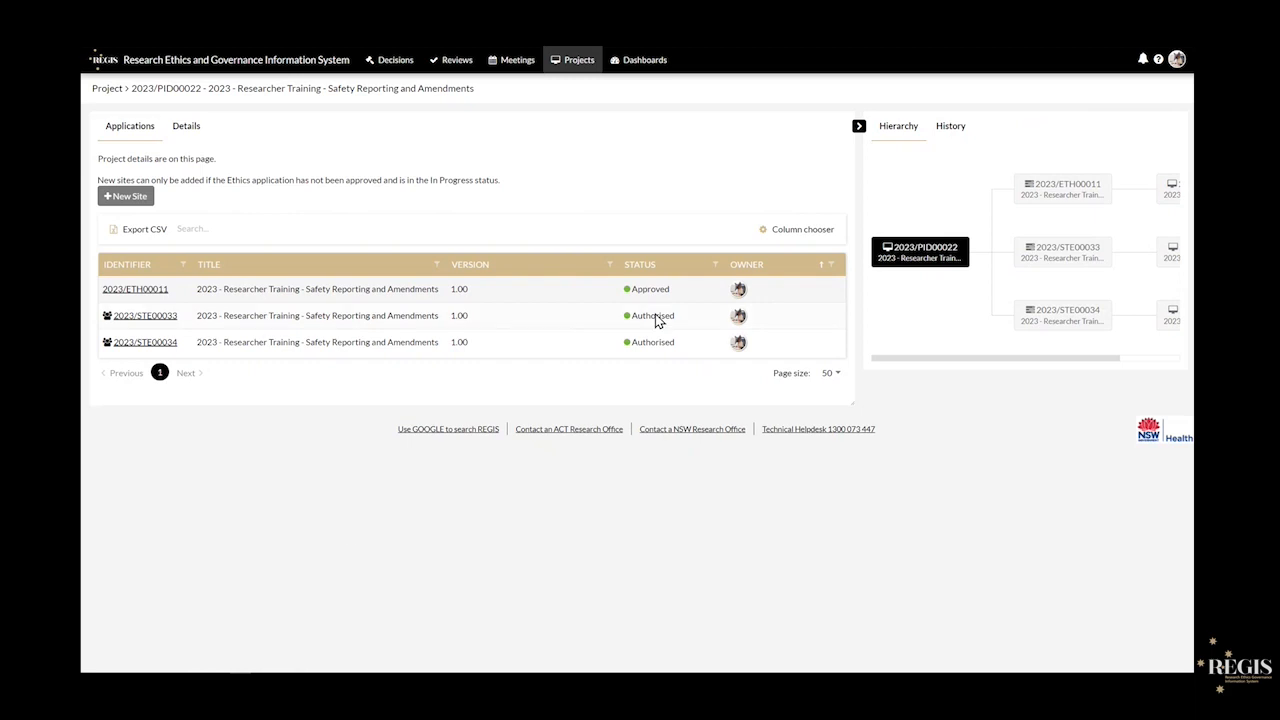
pyautogui.click(859, 127)
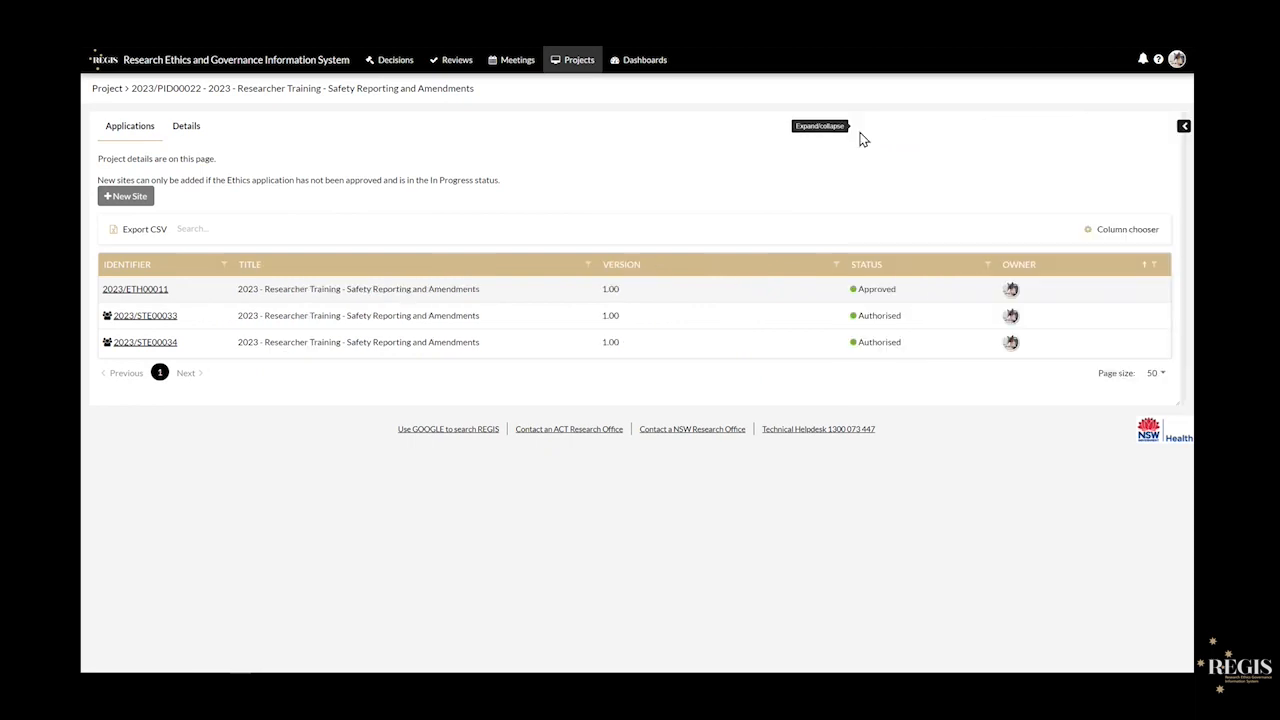
pyautogui.click(1184, 127)
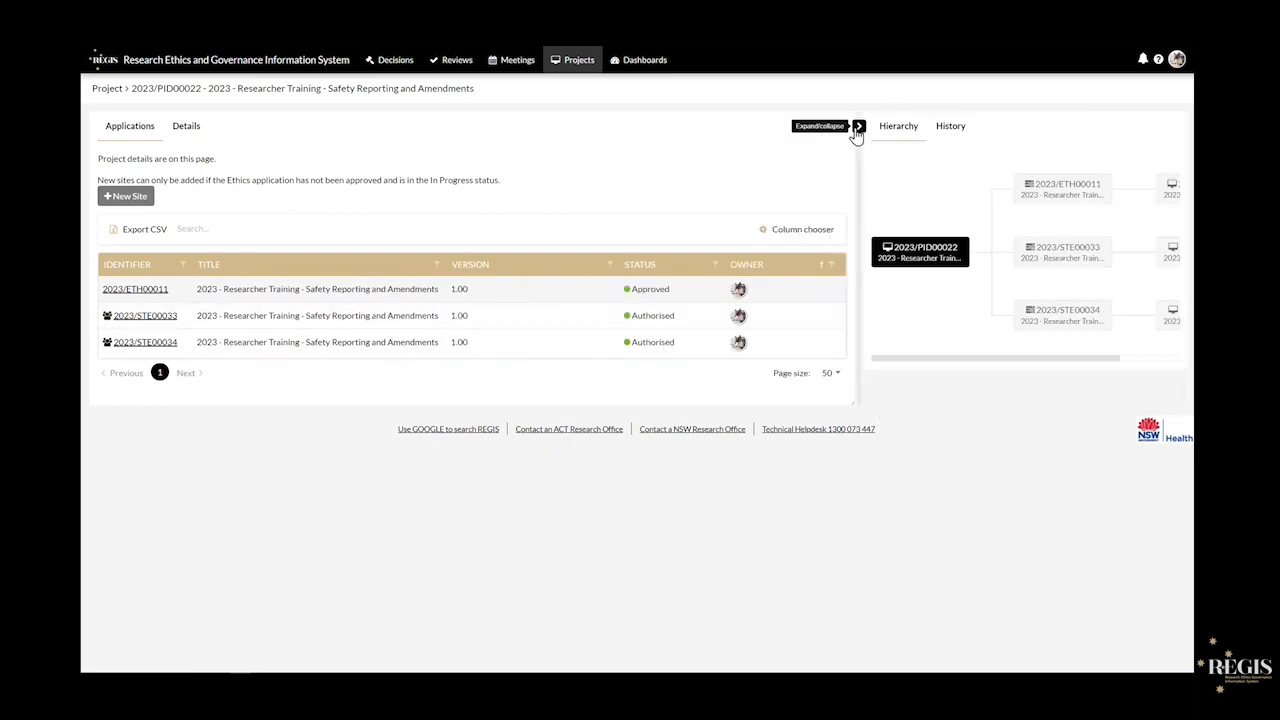
pyautogui.click(859, 127)
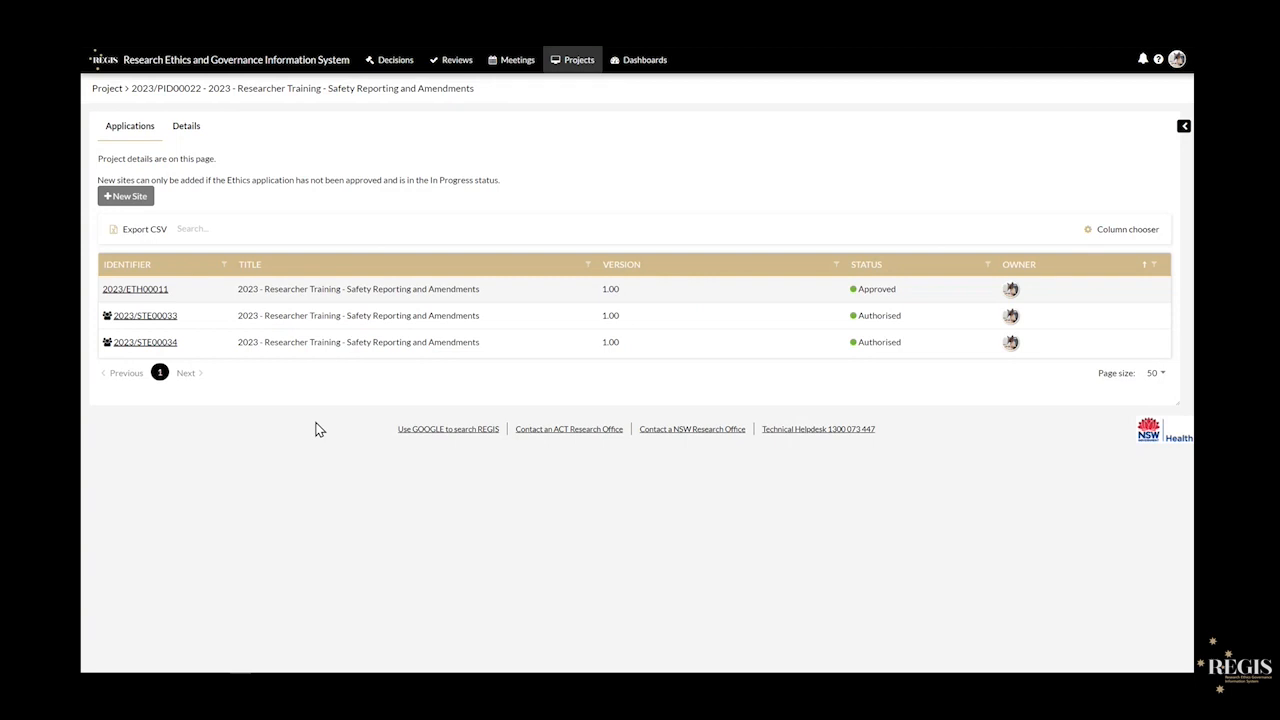
pyautogui.click(152, 318)
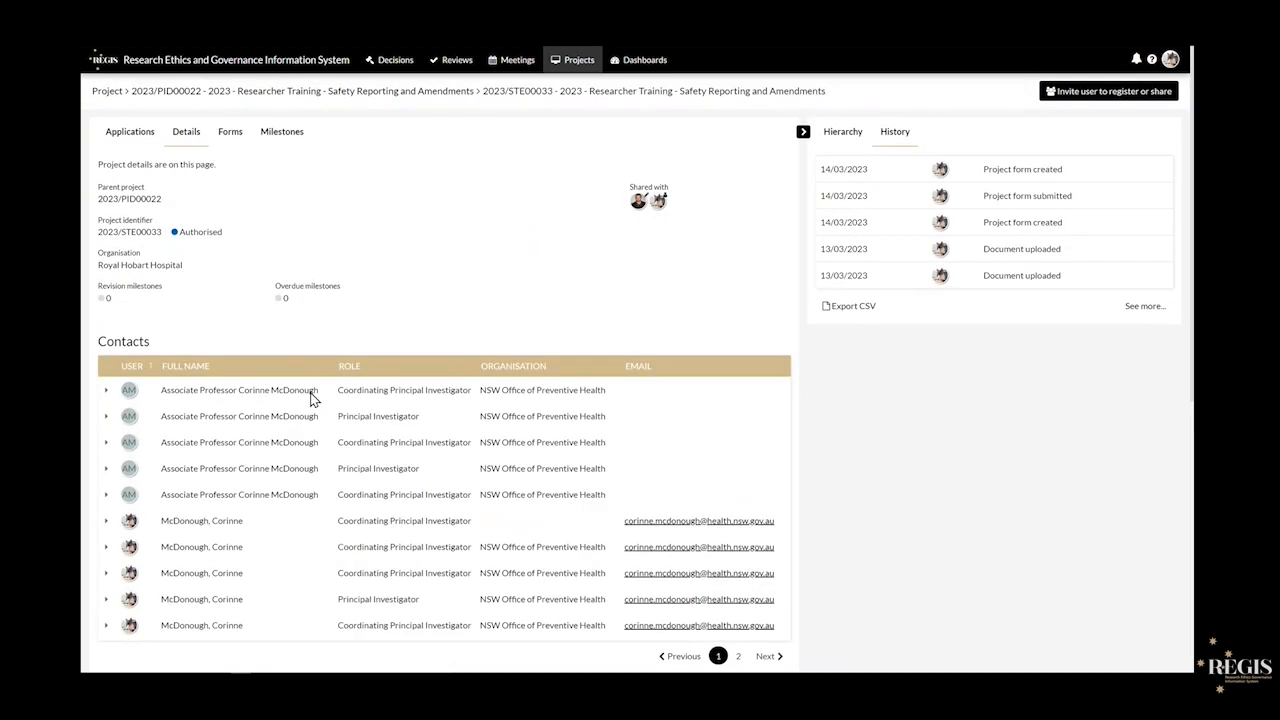
# - Review the site's Forms tab and start a new form
pyautogui.click(229, 144)
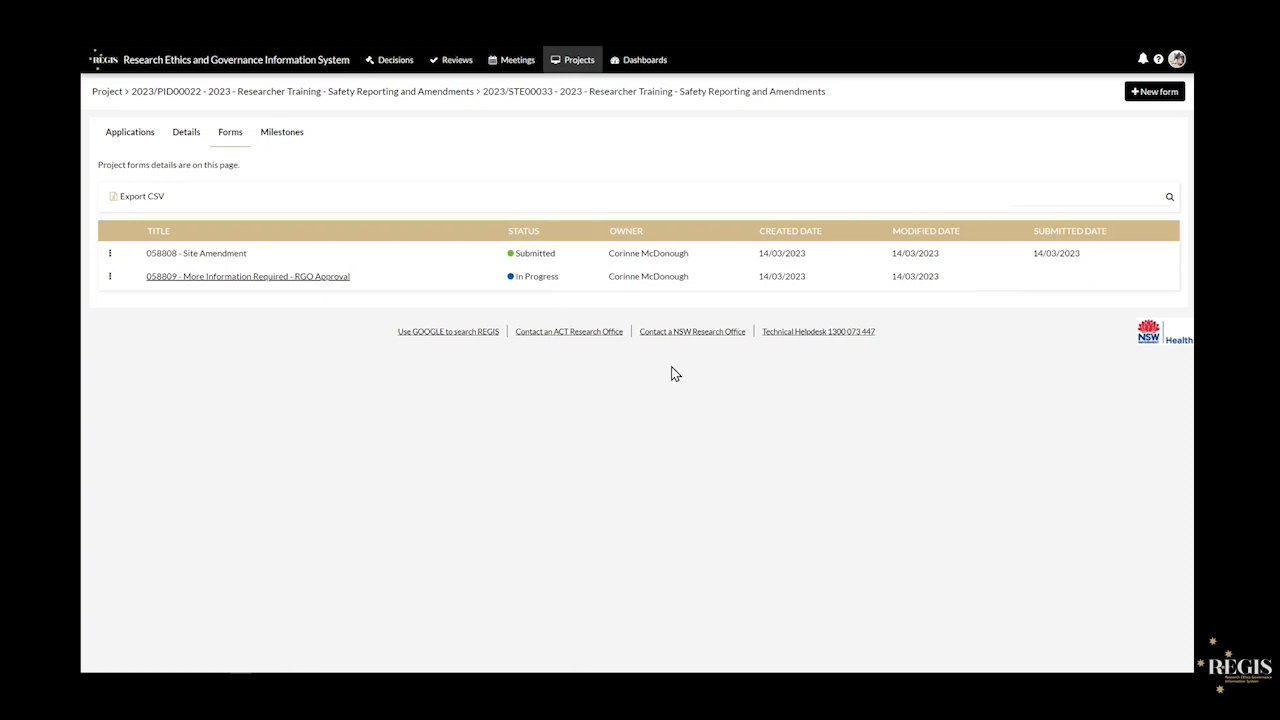
pyautogui.click(1155, 91)
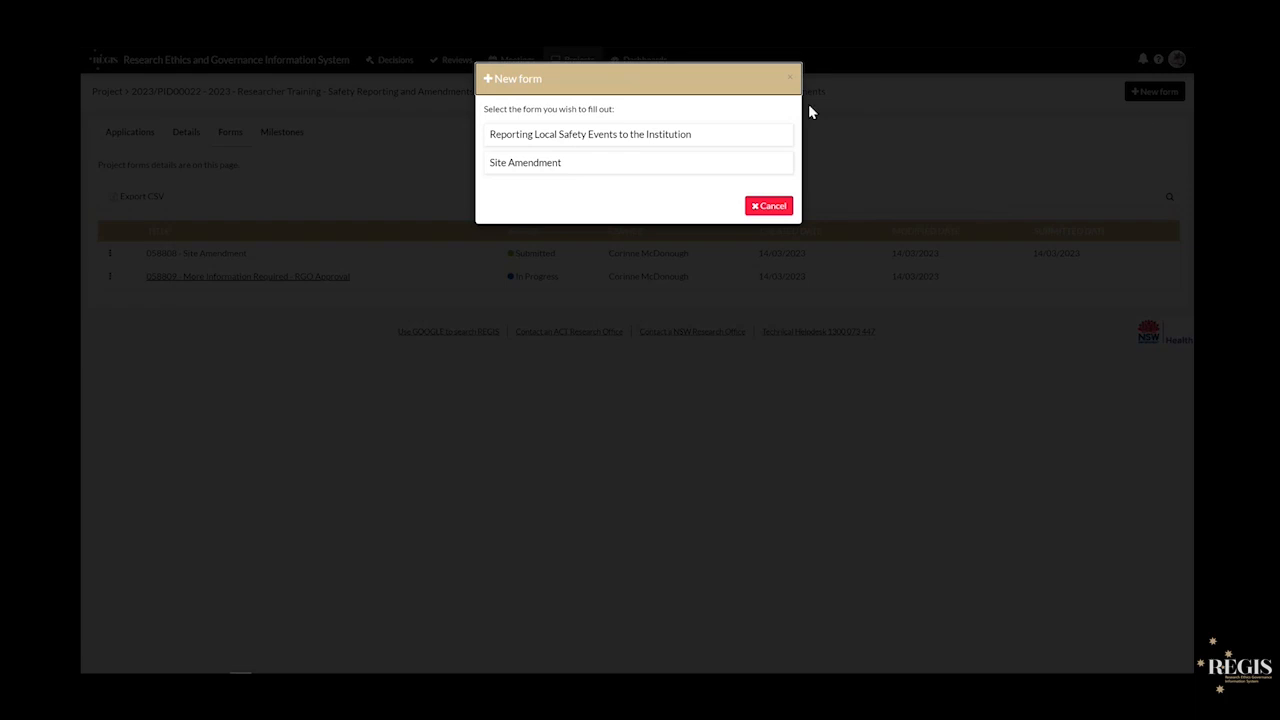
# - Choose the 'Reporting Local Safety Events to the Institution' form type
pyautogui.click(640, 140)
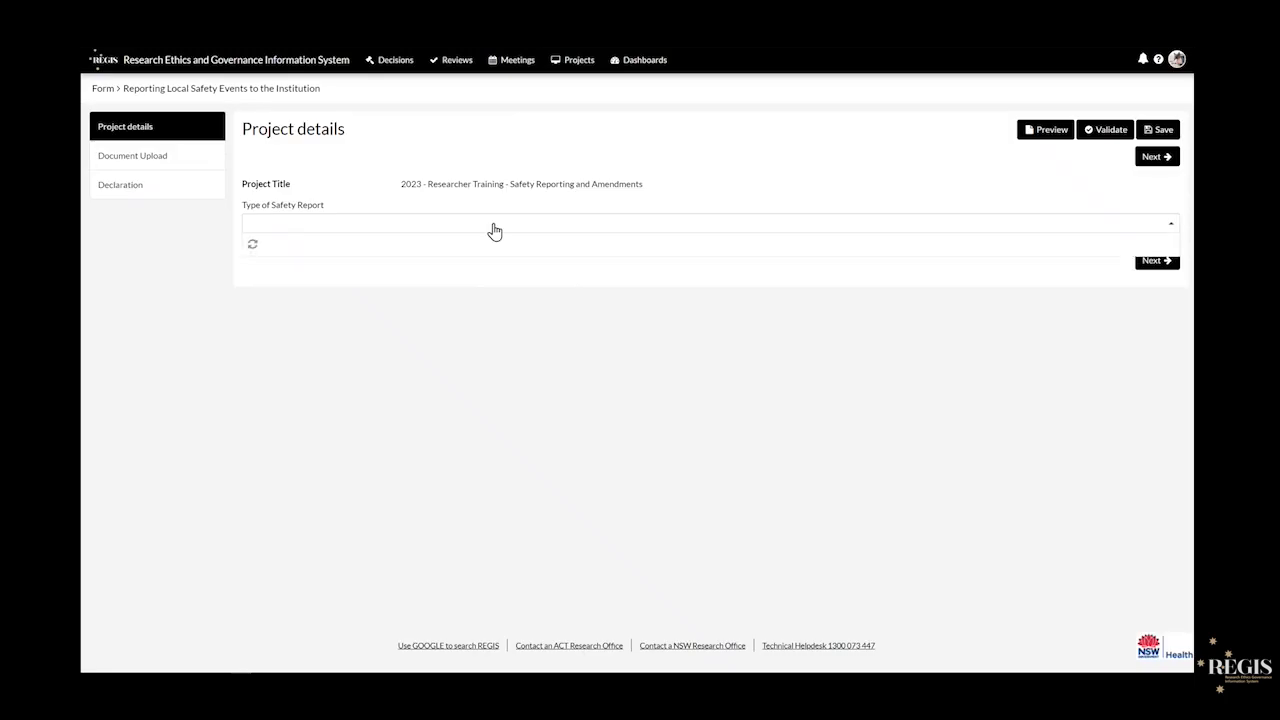
# - Choose 'Local Safety Event (SUSAR/USADE/URSAE)' as the report type and open its section
pyautogui.click(494, 229)
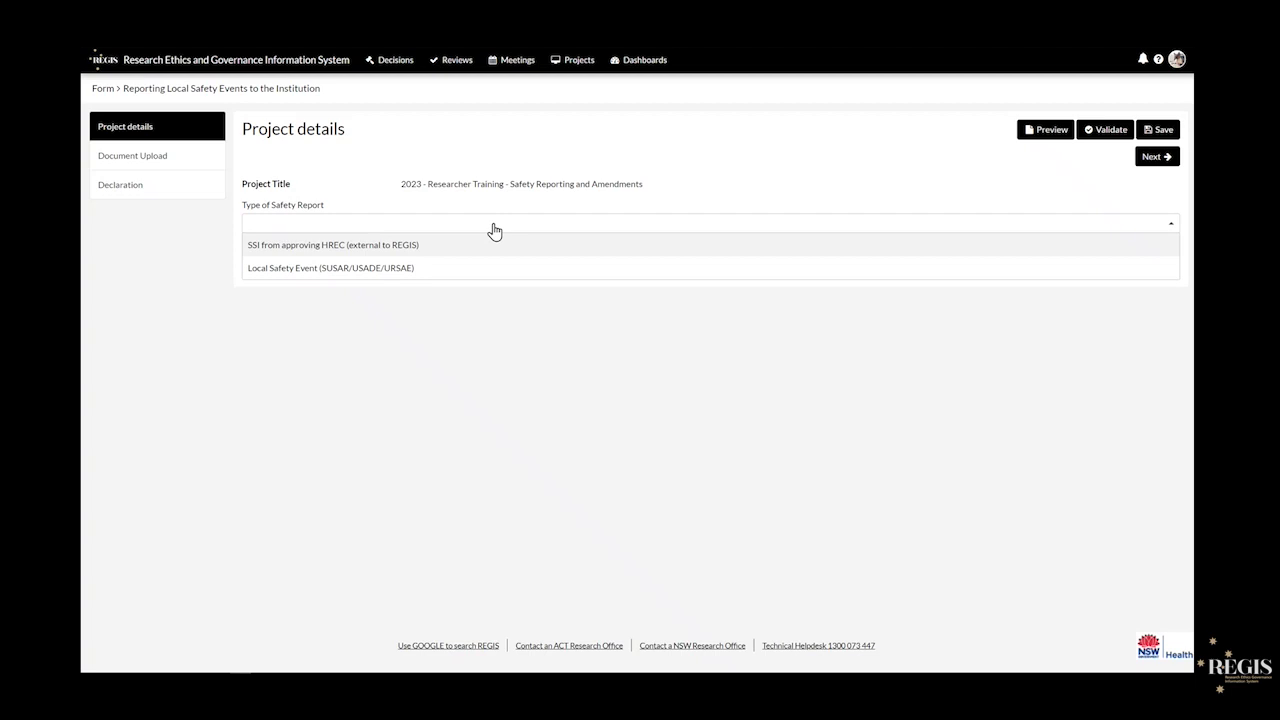
pyautogui.click(470, 273)
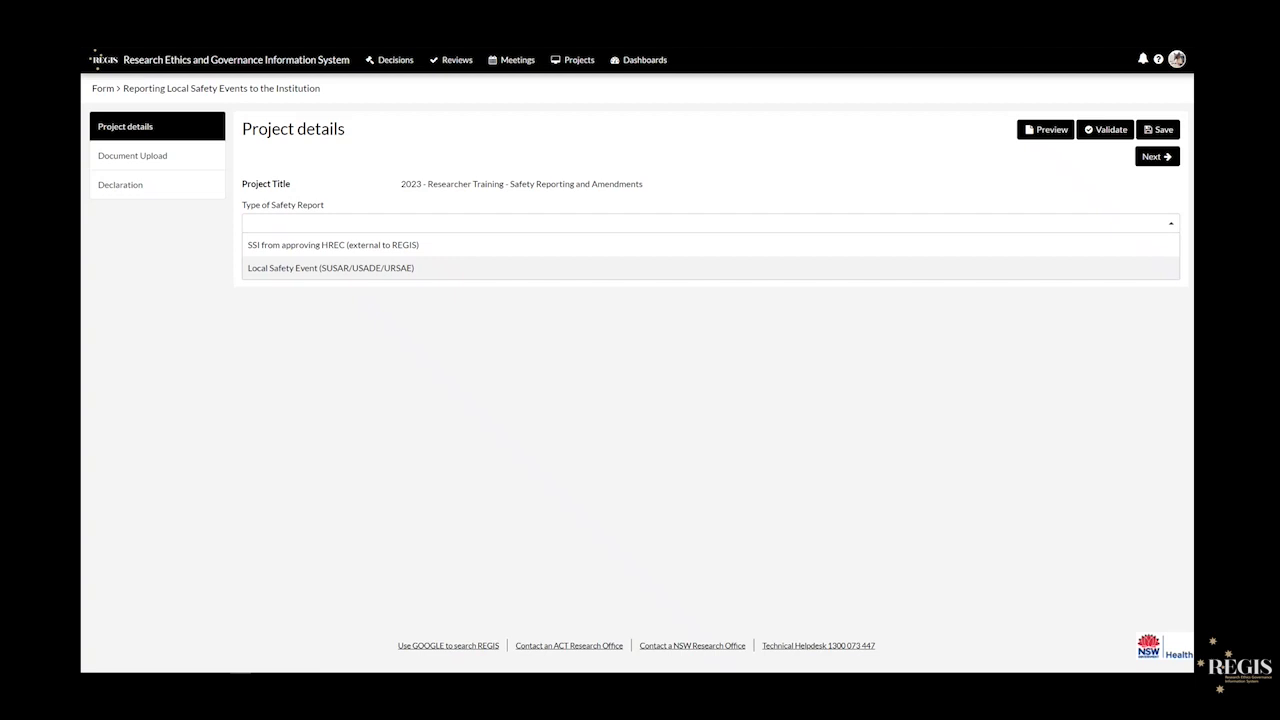
pyautogui.click(510, 276)
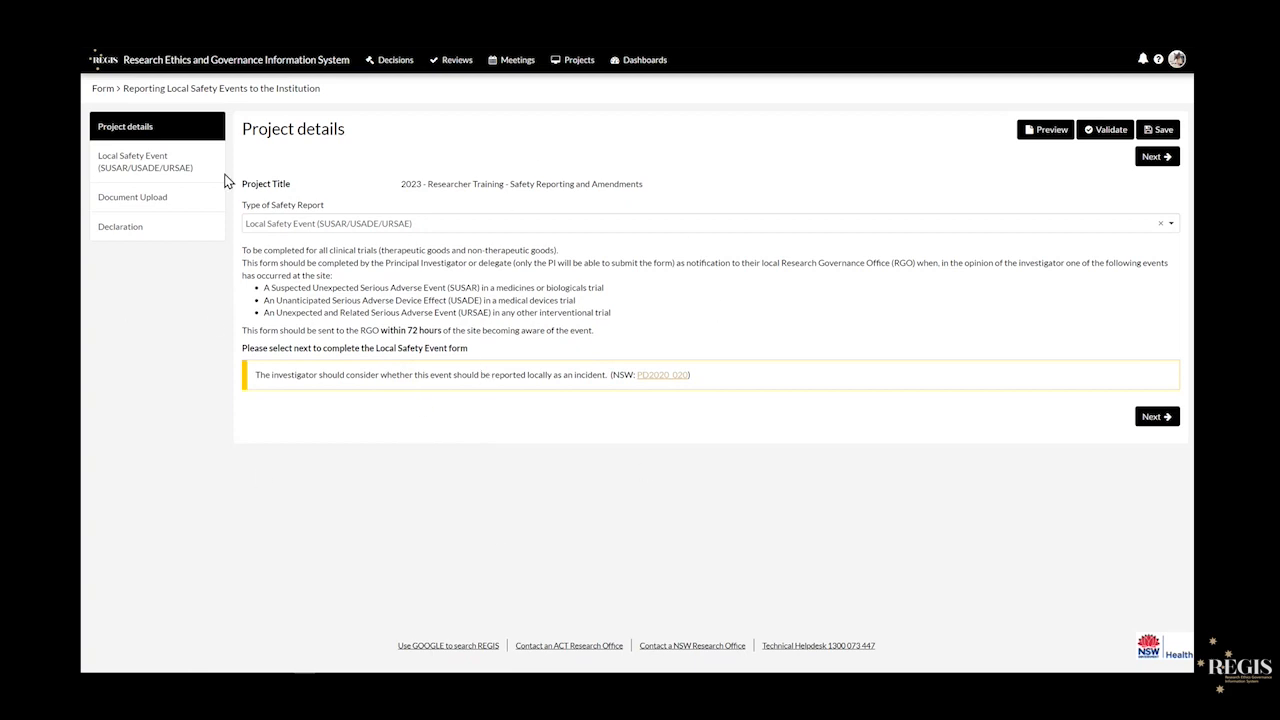
pyautogui.click(190, 166)
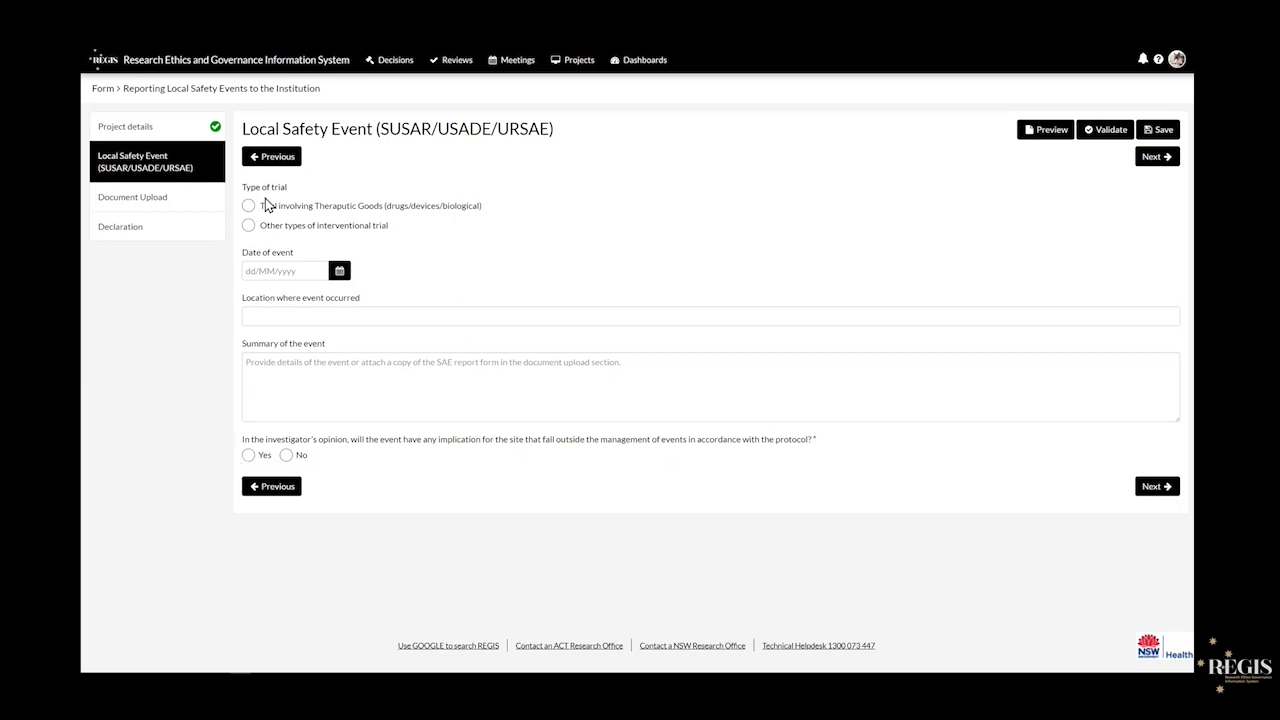
# - Check the Document Upload section, then go back to Project details' report type list
pyautogui.click(184, 201)
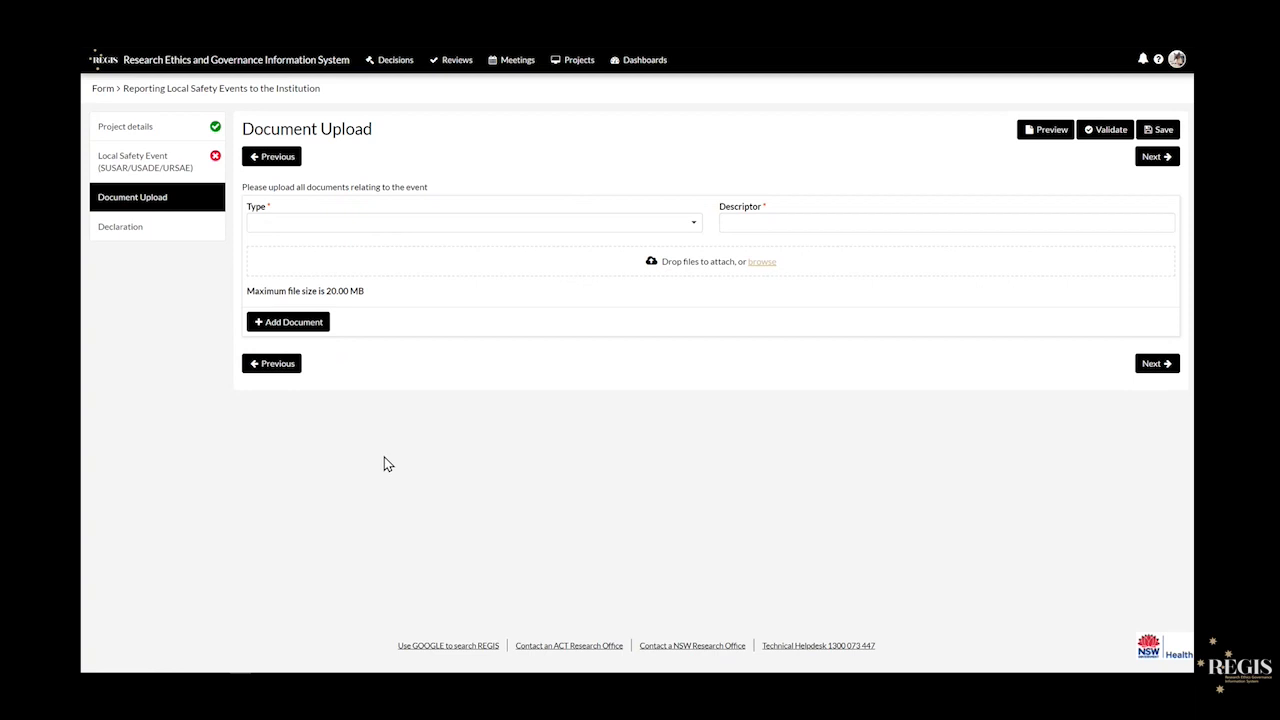
pyautogui.click(168, 137)
pyautogui.click(406, 226)
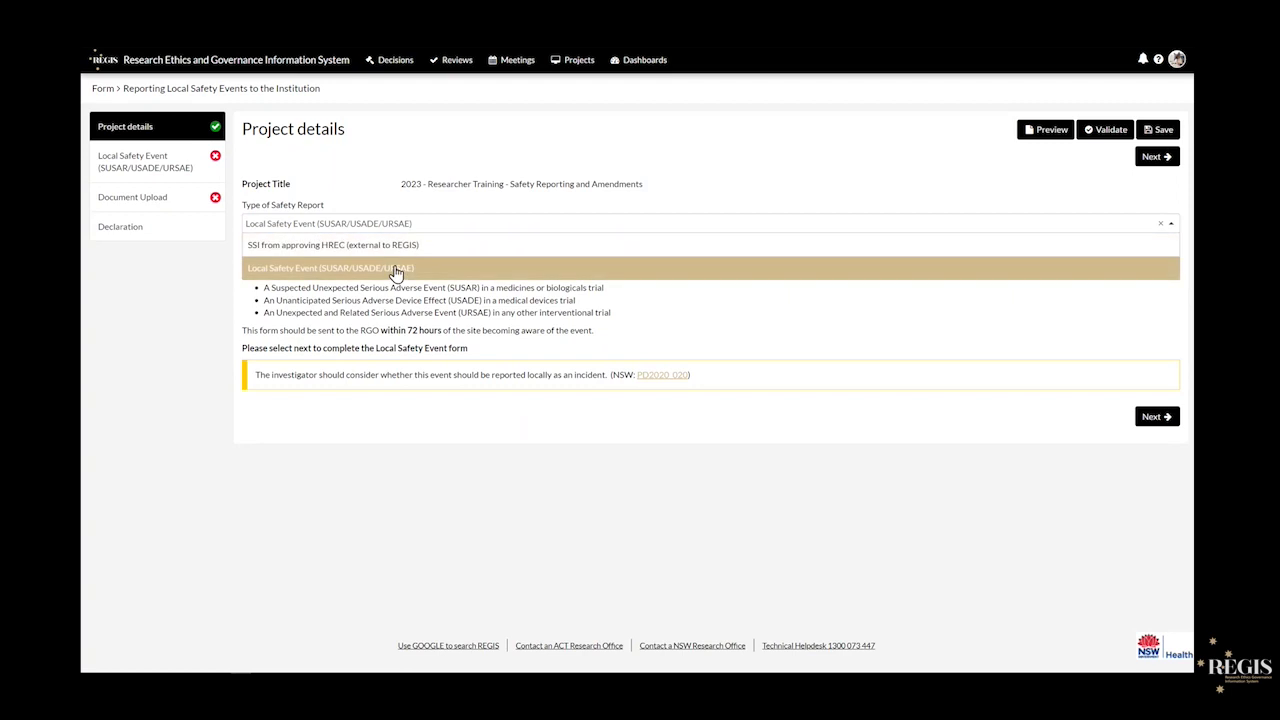
# - Switch the report type to 'SSI from approving HREC (external to REGIS)' and open Significant Safety Issue
pyautogui.click(392, 247)
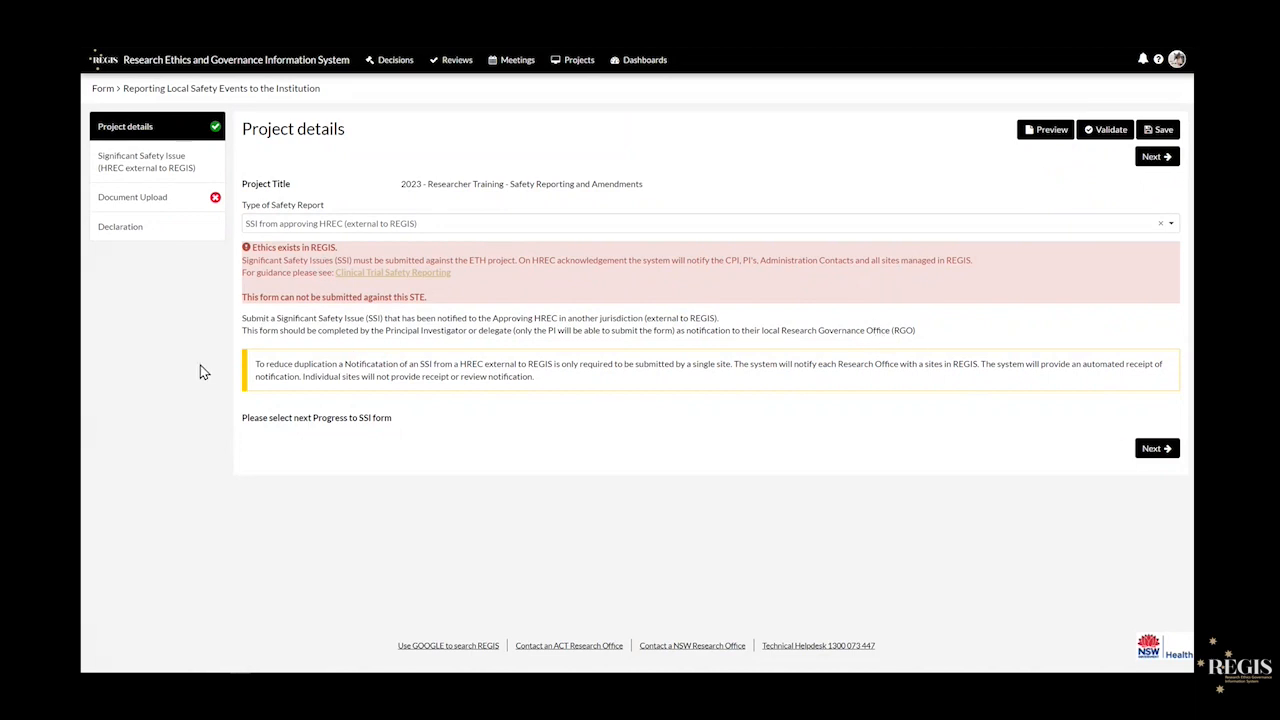
pyautogui.moveTo(242, 297); pyautogui.dragTo(428, 298)
pyautogui.click(435, 305)
pyautogui.click(195, 168)
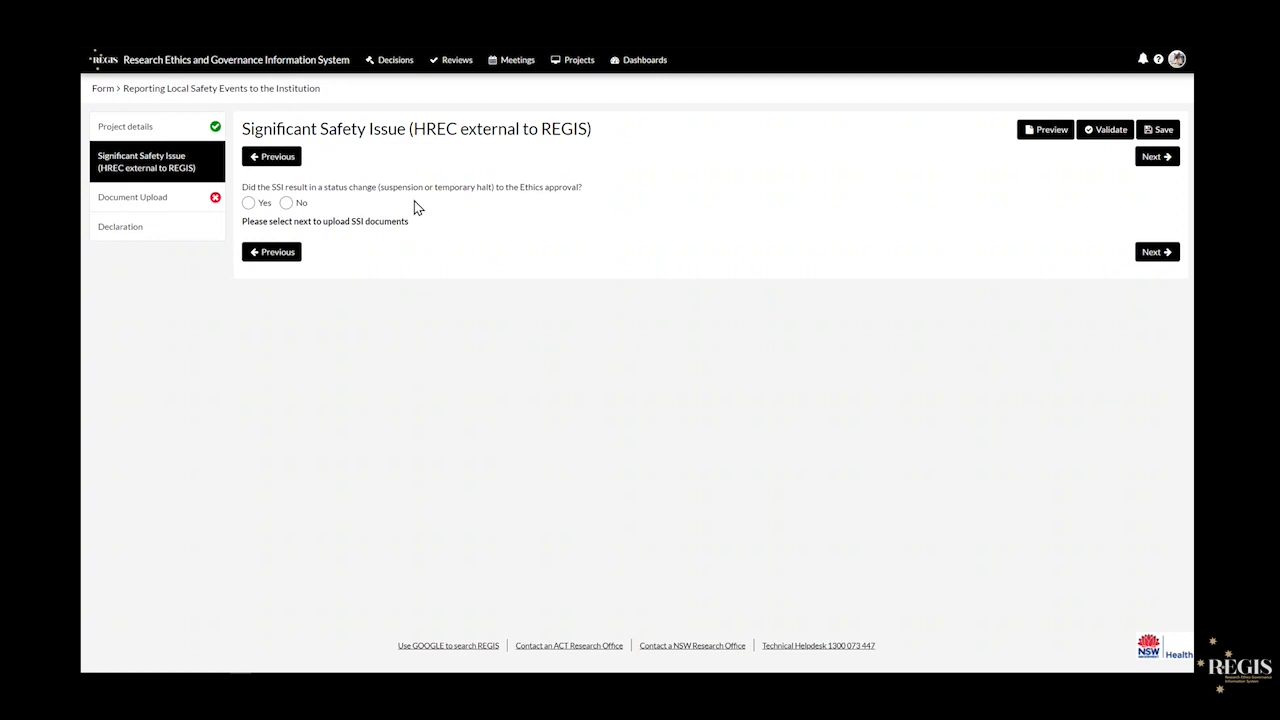
# - Open the Document Upload section of the safety report form
pyautogui.click(188, 209)
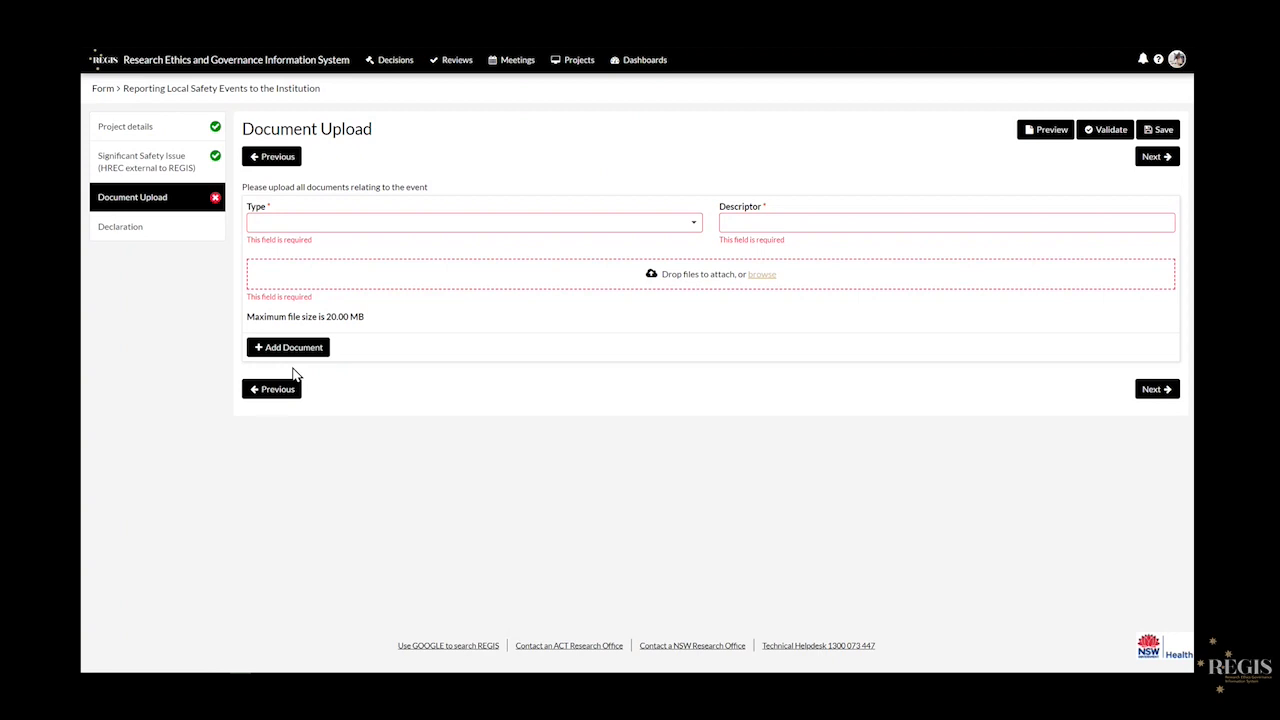
# - Leave the unsaved safety report via the Form breadcrumb, confirming the browser prompt
pyautogui.click(102, 90)
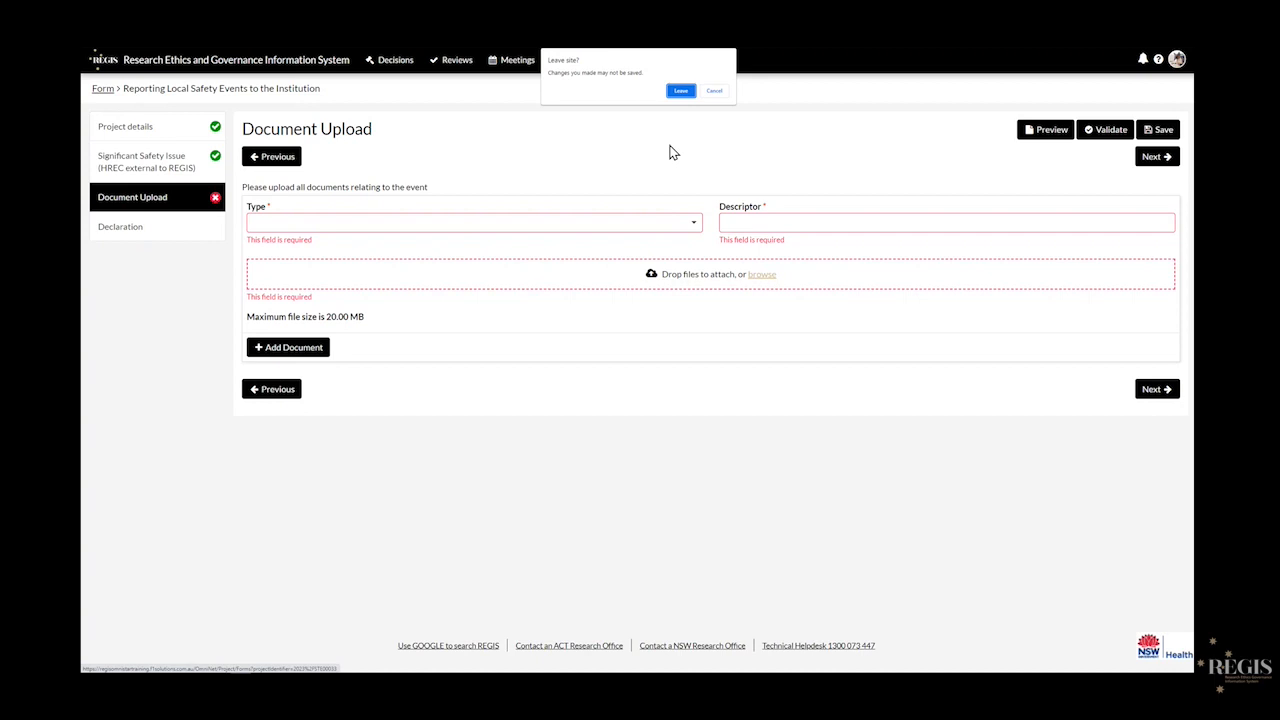
pyautogui.click(681, 91)
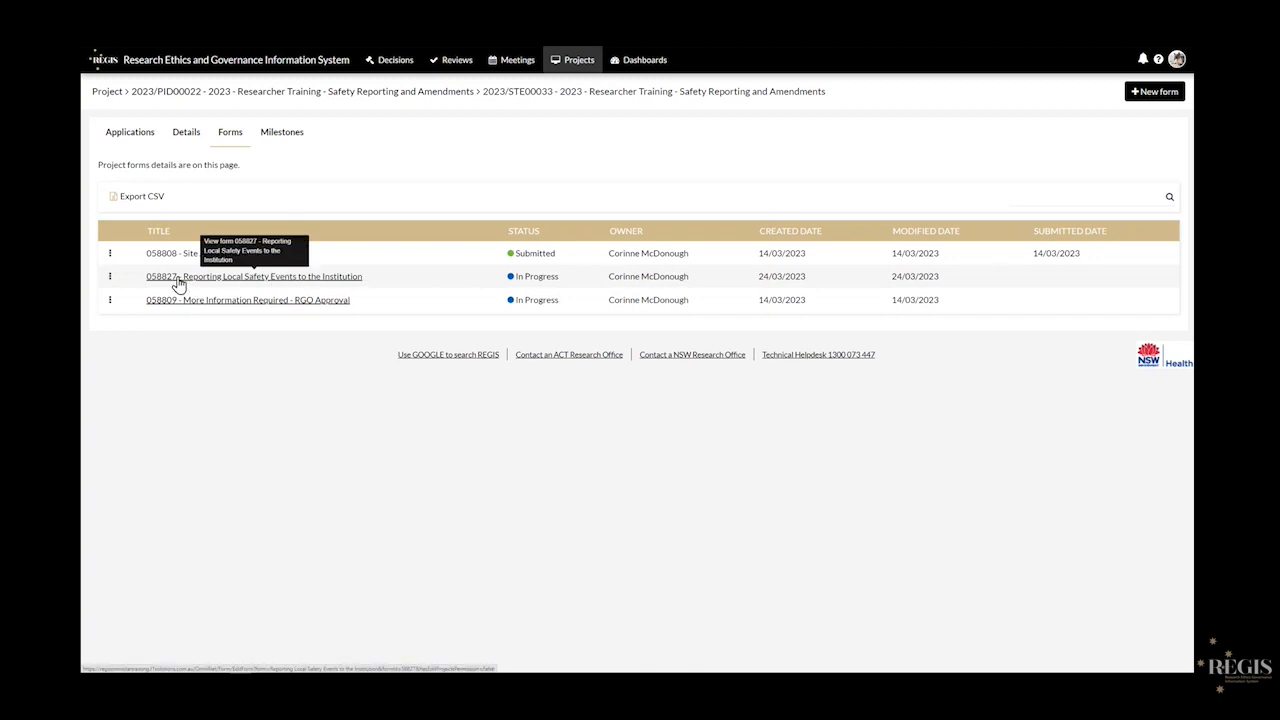
# - Delete the in-progress Reporting Local Safety Events to the Institution form and confirm the deletion
pyautogui.click(112, 280)
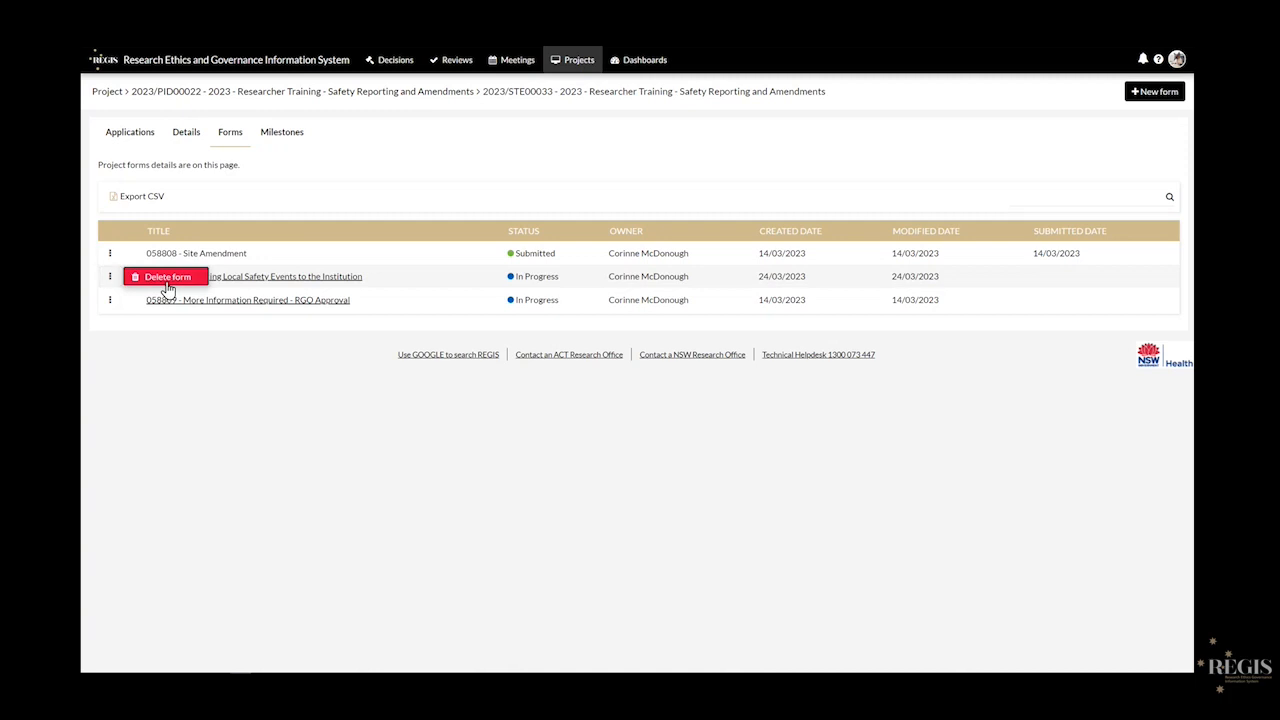
pyautogui.click(110, 254)
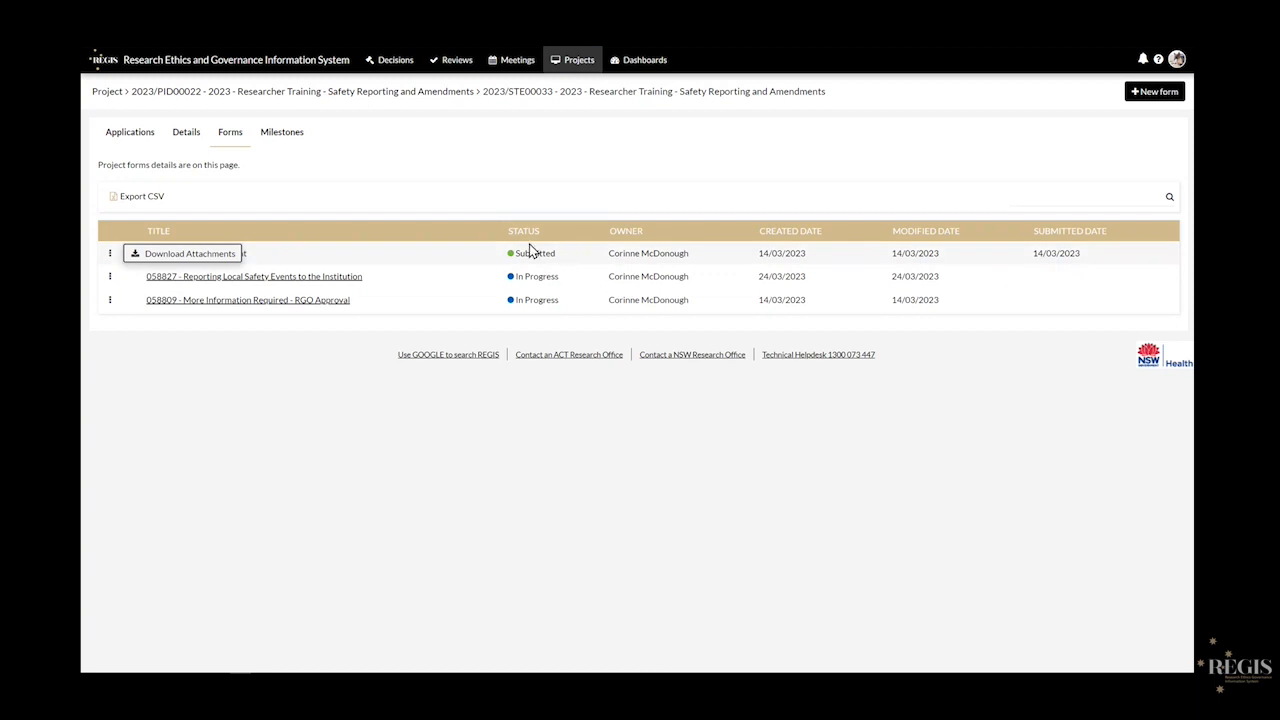
pyautogui.click(110, 279)
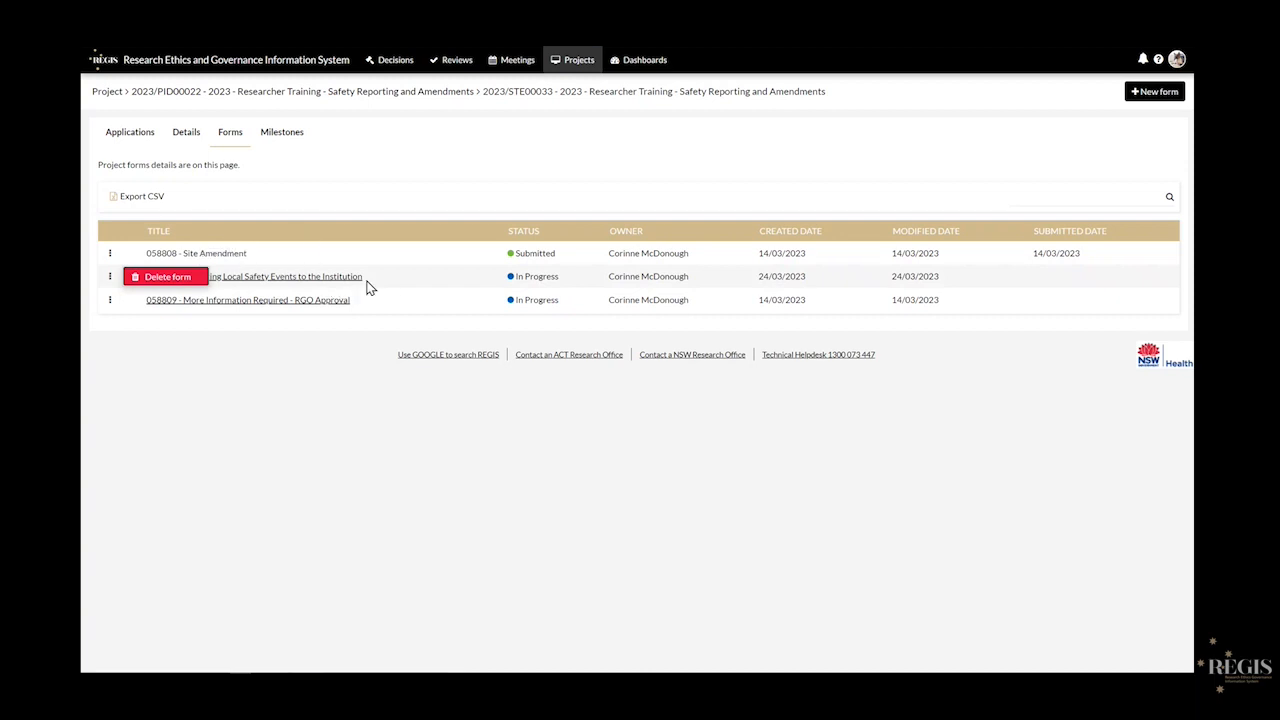
pyautogui.click(167, 276)
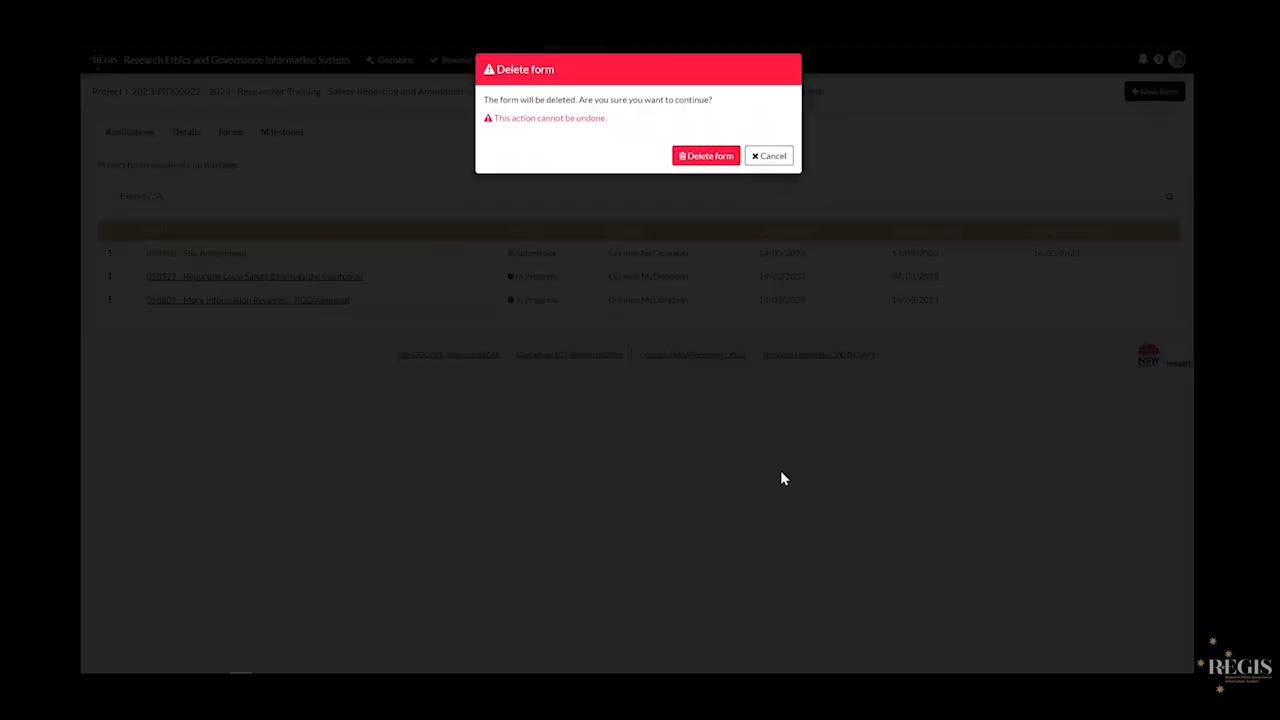
pyautogui.click(708, 167)
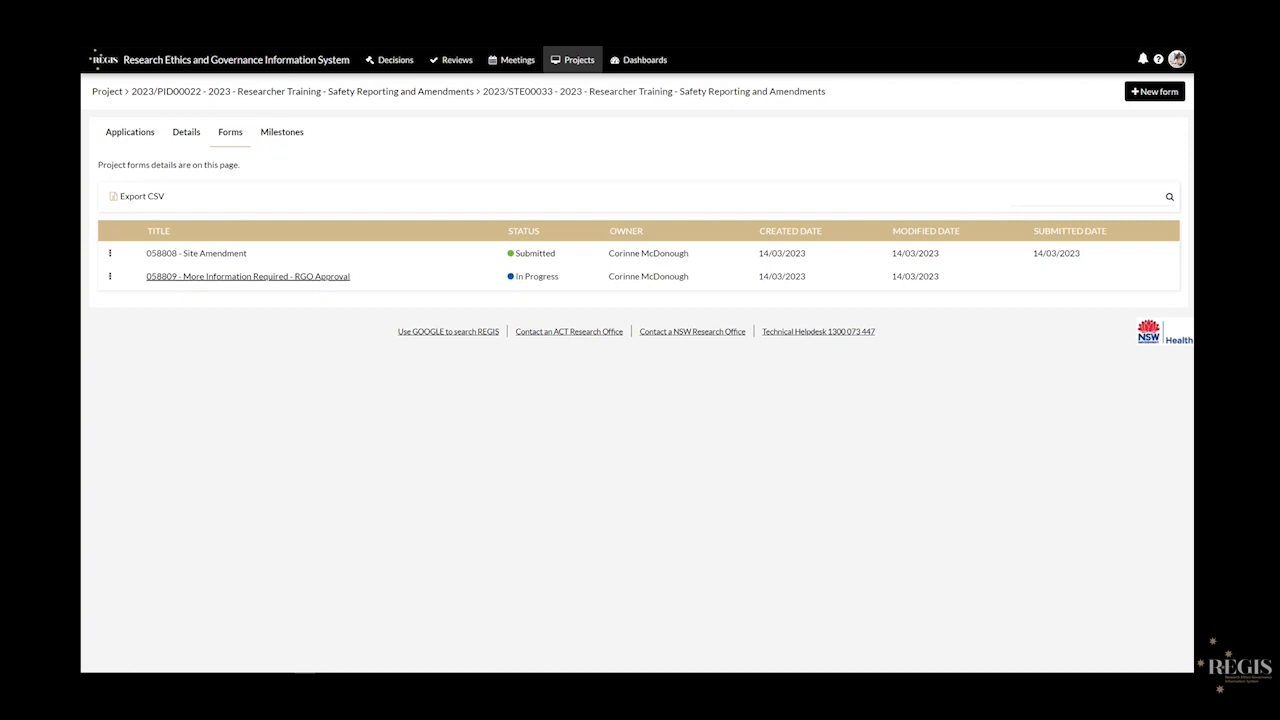
# - Create a new Site Amendment form for the project from the New form dialog
pyautogui.click(1143, 96)
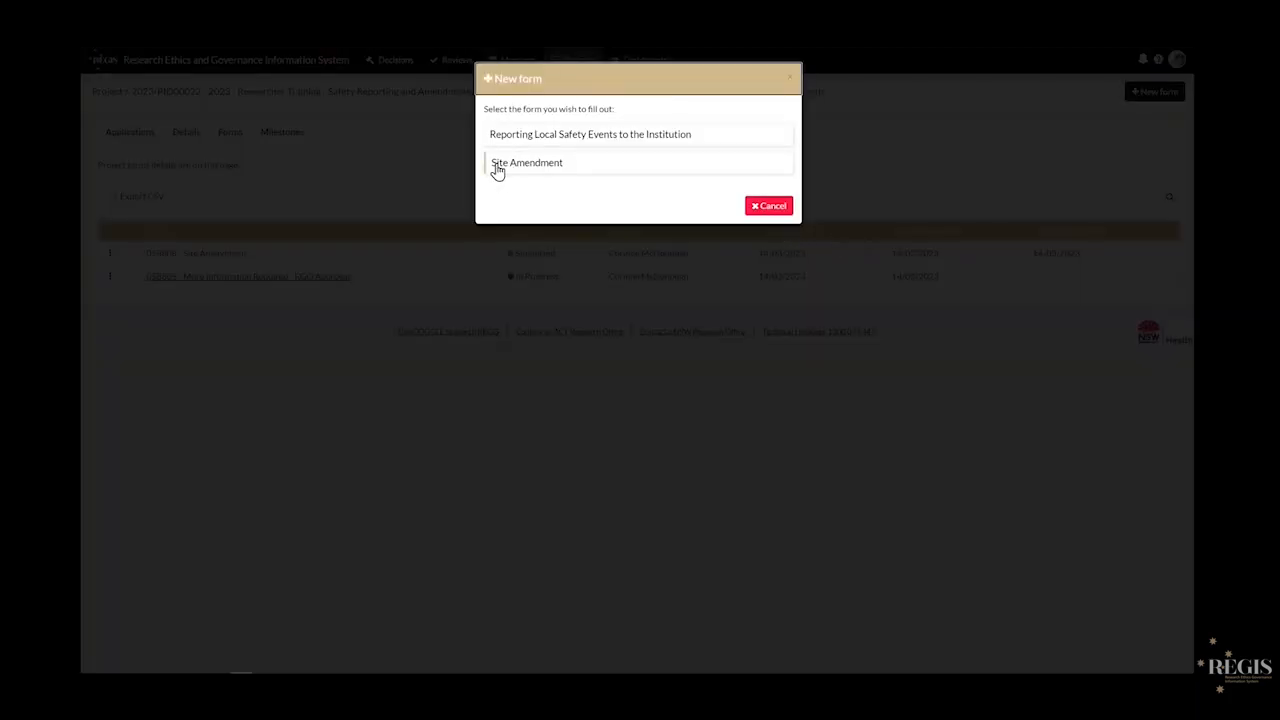
pyautogui.click(591, 174)
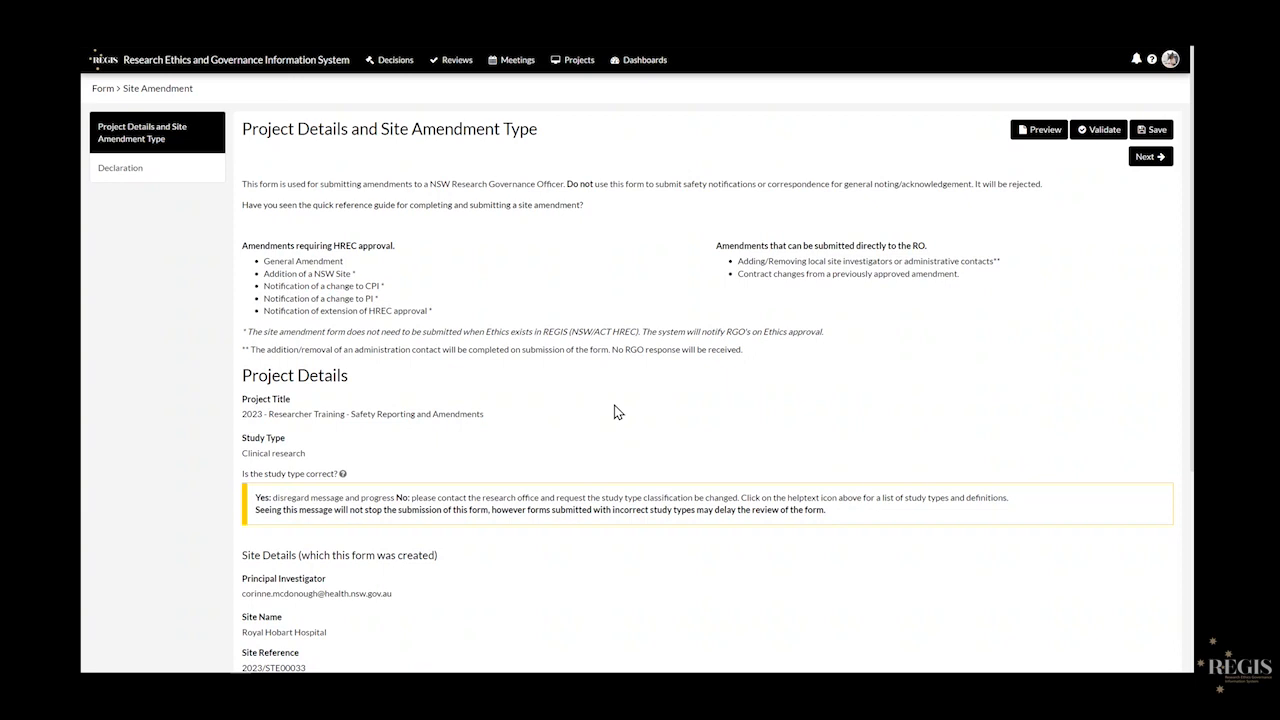
pyautogui.scroll(-3, 214, 429)
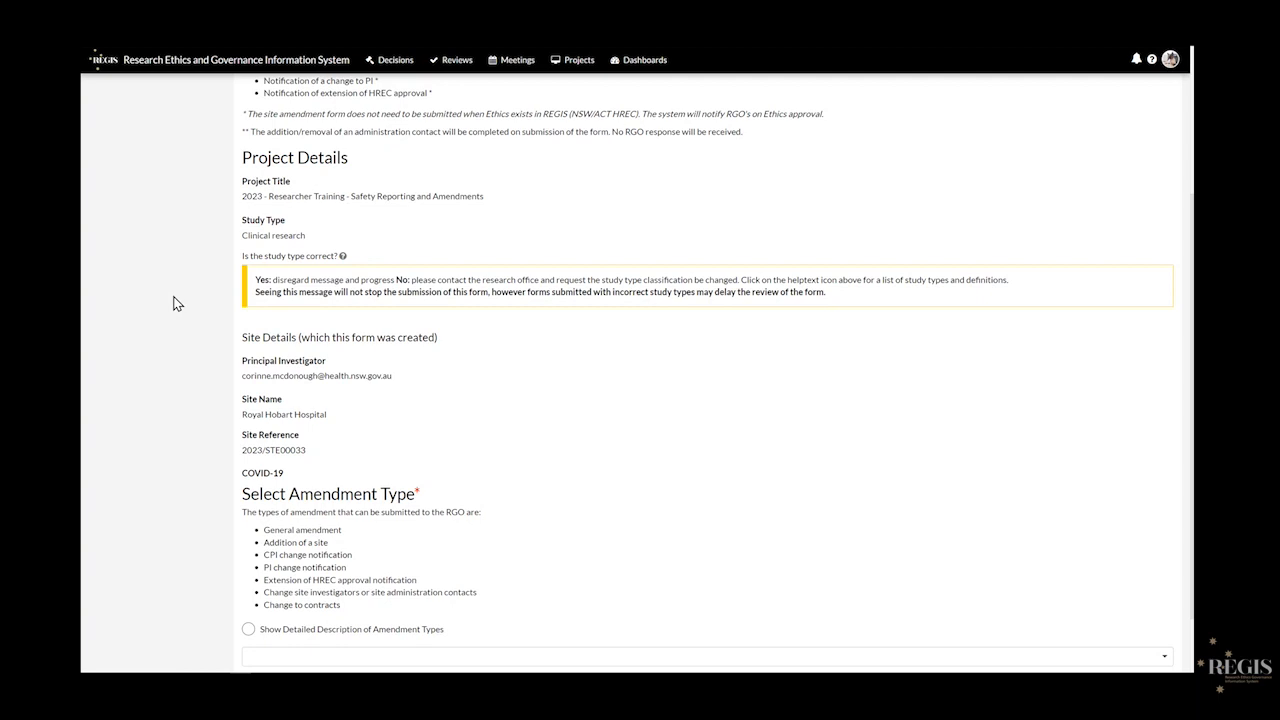
pyautogui.scroll(-1, 173, 303)
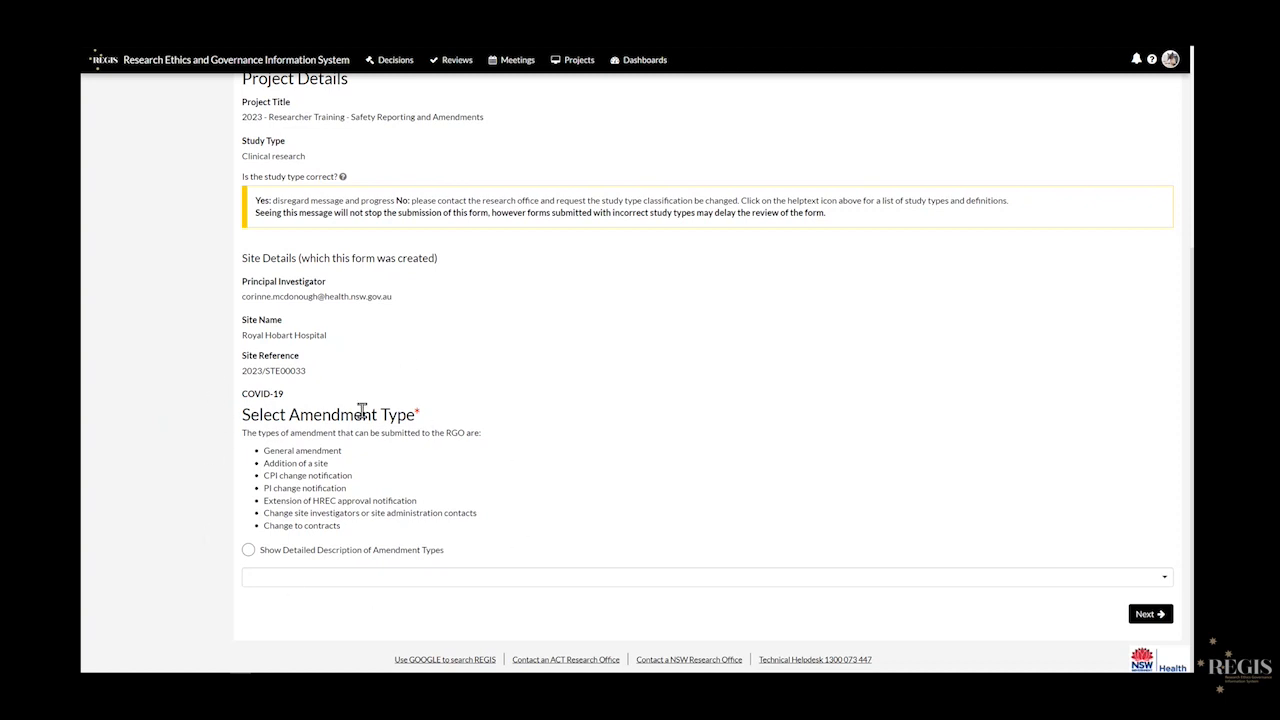
# - Choose General as the site amendment type and continue to the General Site Amendment page
pyautogui.click(1010, 577)
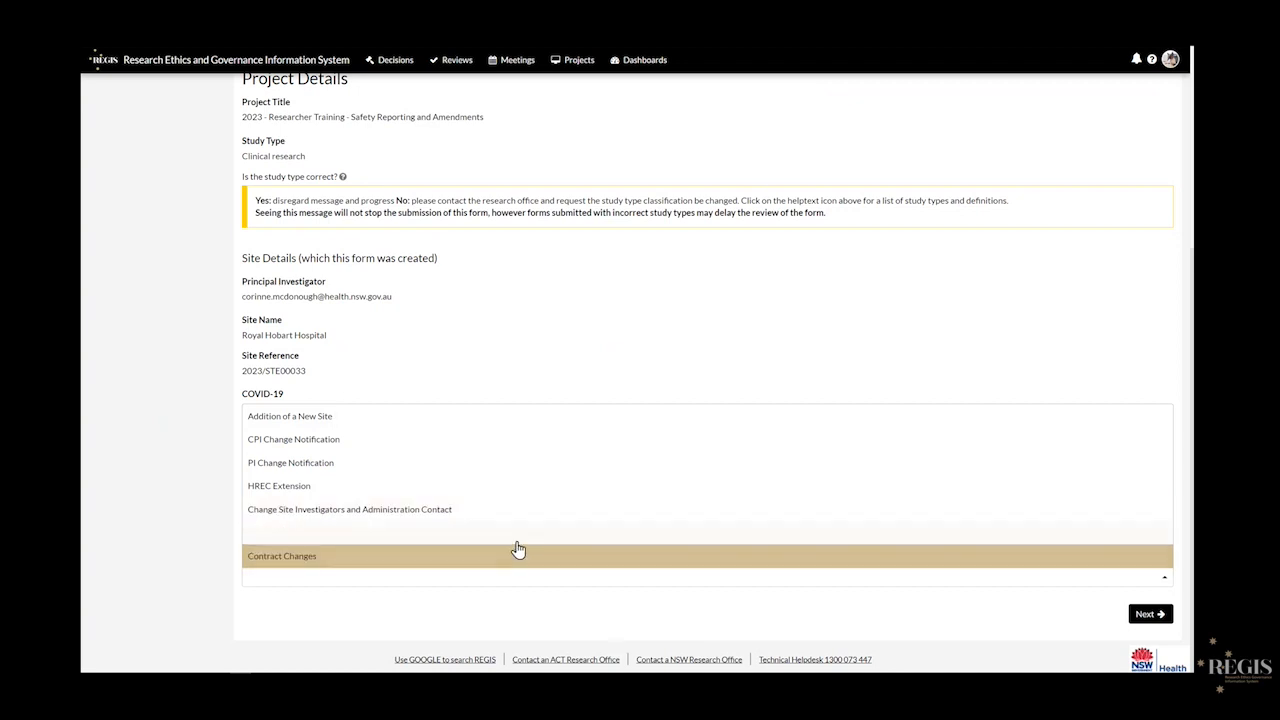
pyautogui.click(400, 532)
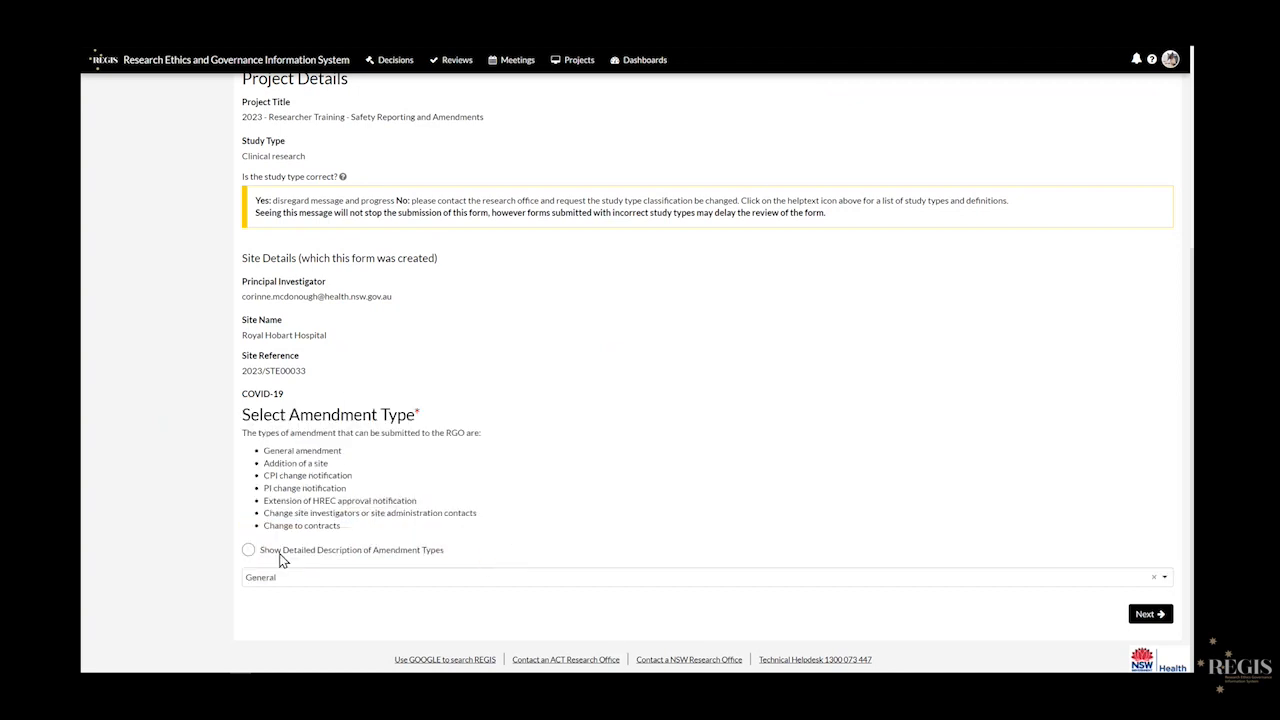
pyautogui.click(1140, 616)
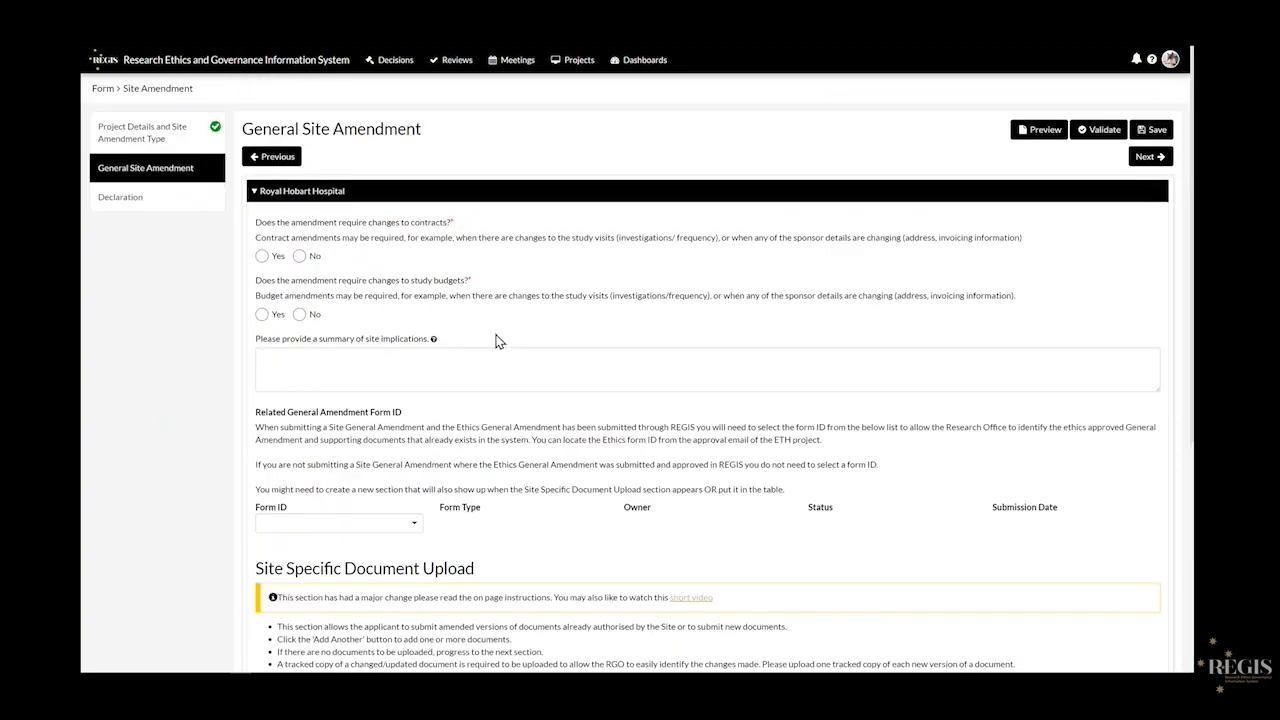
# - Answer No to contract and budget changes and enter 'x' as the site implications summary
pyautogui.click(299, 256)
pyautogui.click(300, 314)
pyautogui.click(301, 372)
pyautogui.write('x')
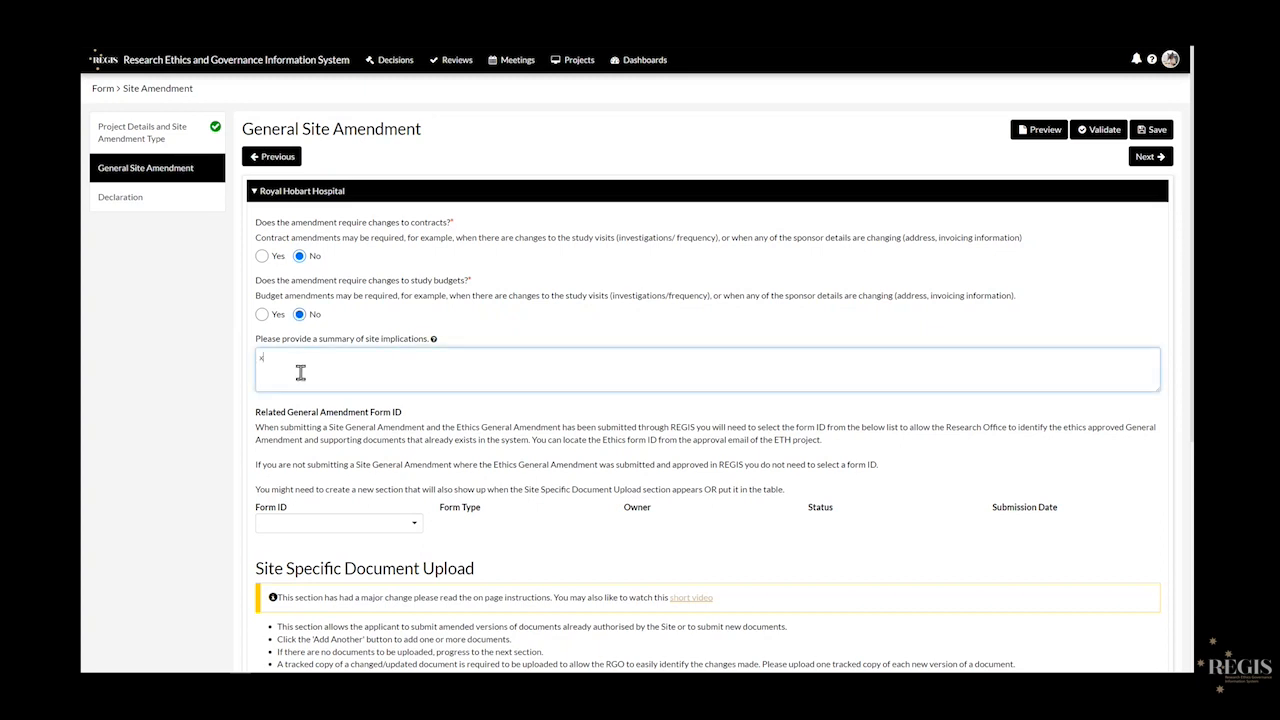
pyautogui.scroll(-3, 183, 390)
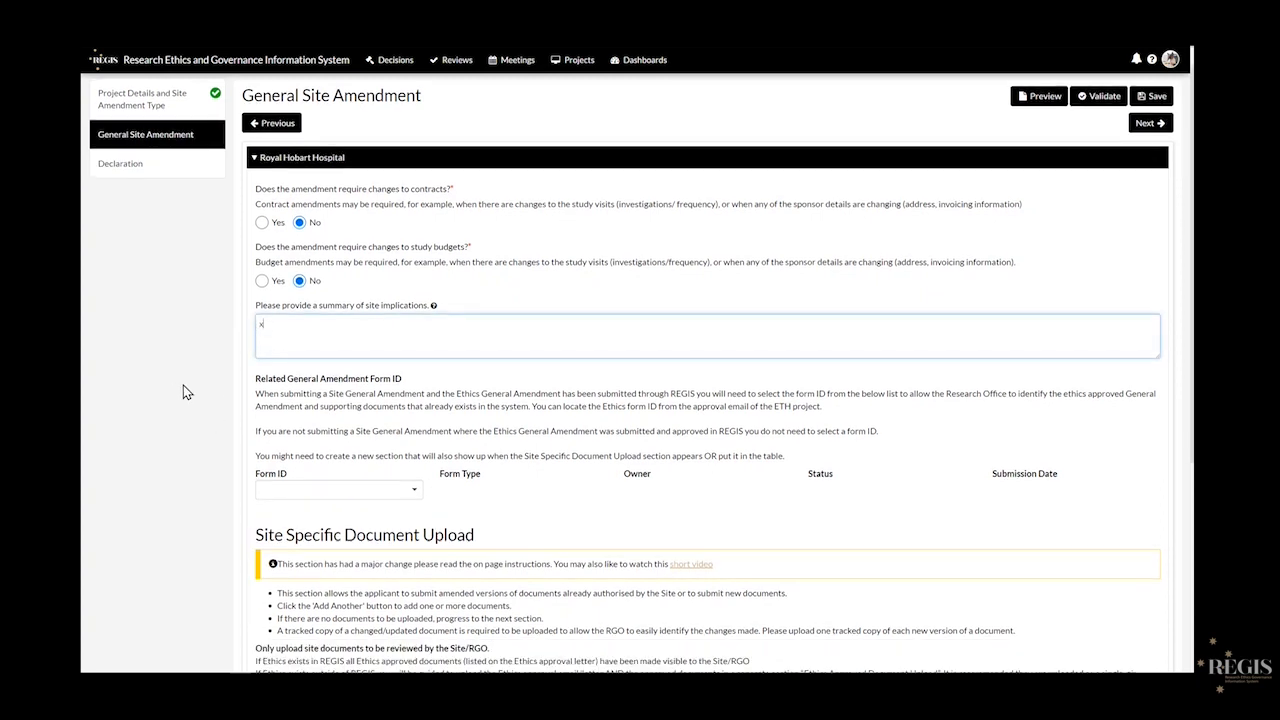
pyautogui.click(183, 385)
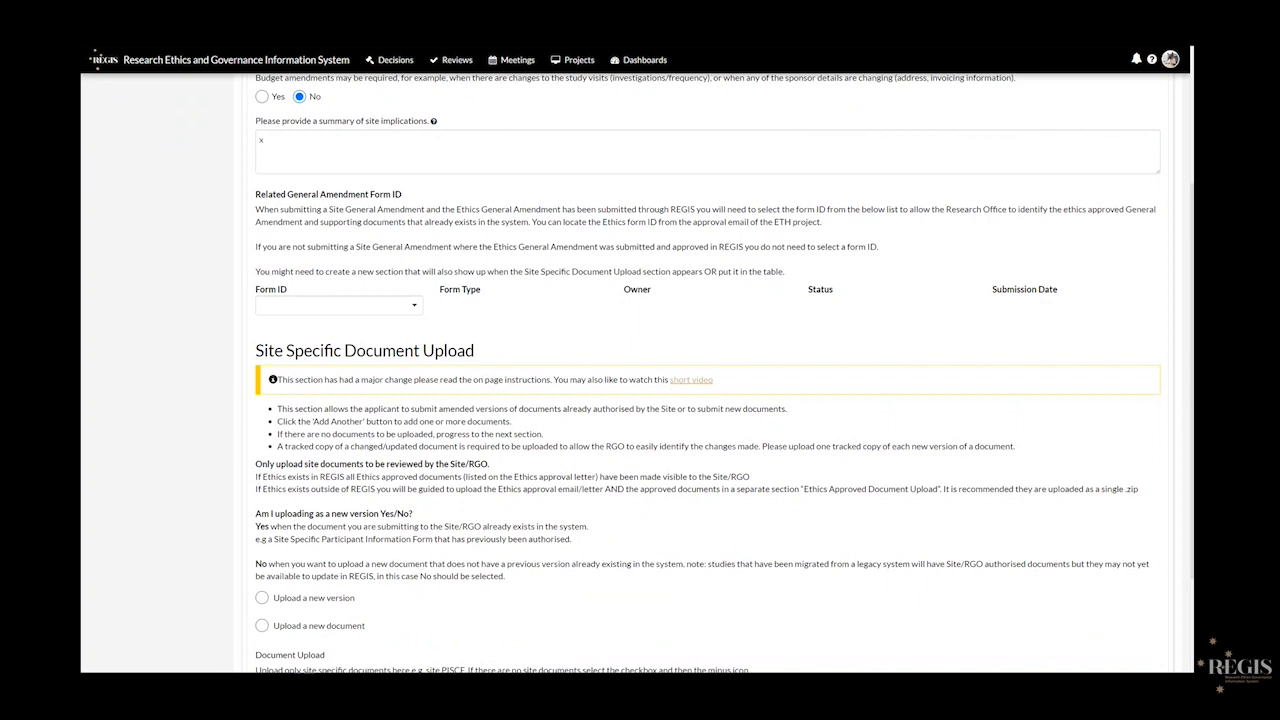
# - Link form 58805, replacing 58804, as the Related General Amendment Form ID
pyautogui.scroll(-1, 240, 250)
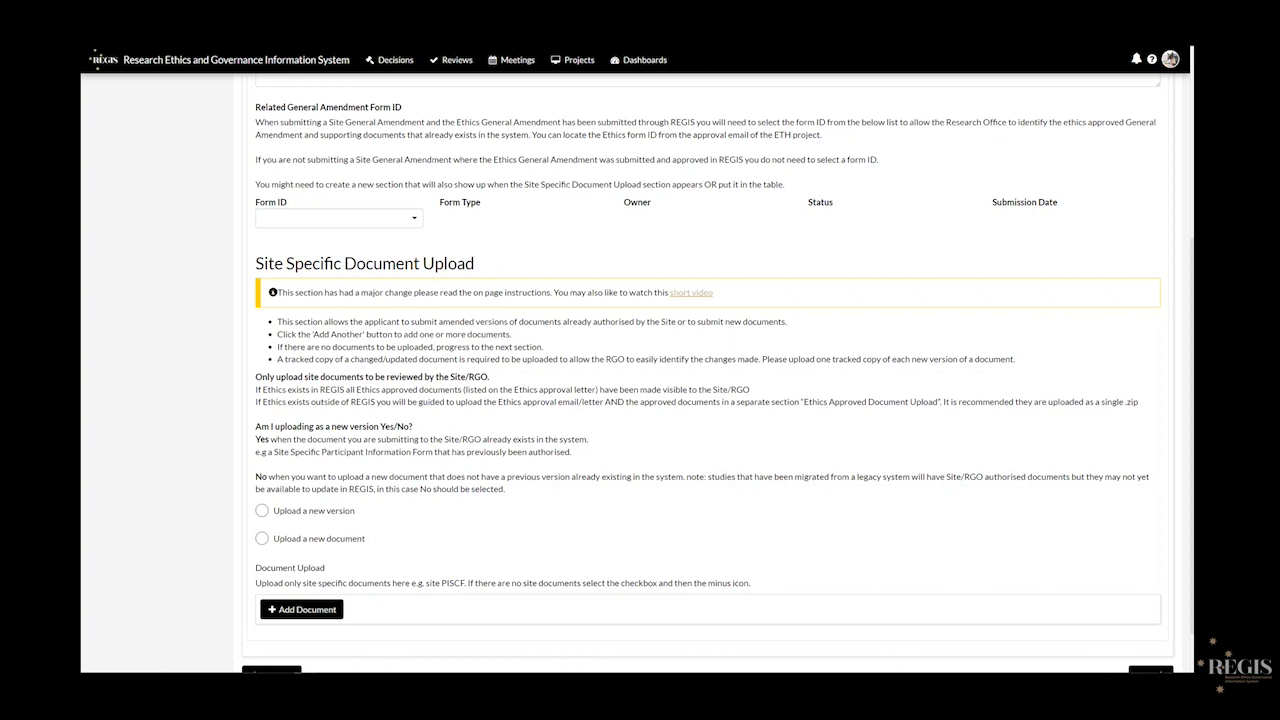
pyautogui.click(409, 226)
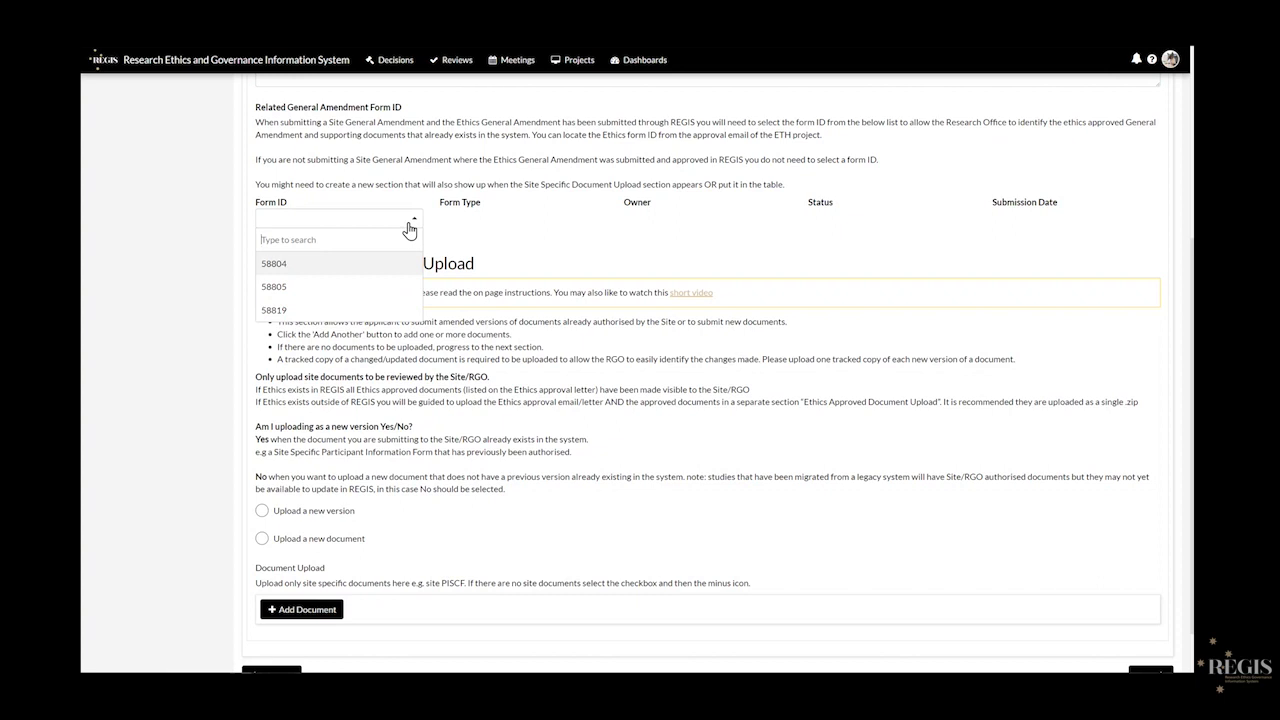
pyautogui.click(378, 264)
pyautogui.click(351, 231)
pyautogui.click(346, 291)
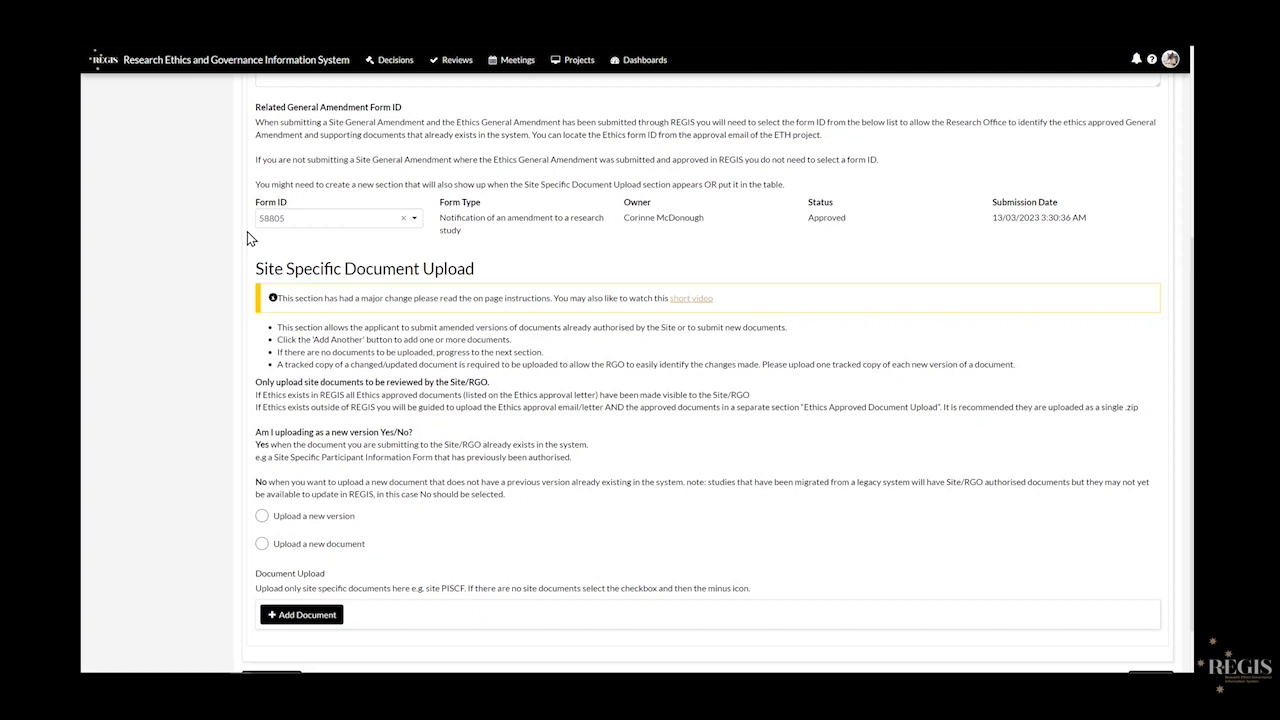
pyautogui.scroll(-1, 189, 251)
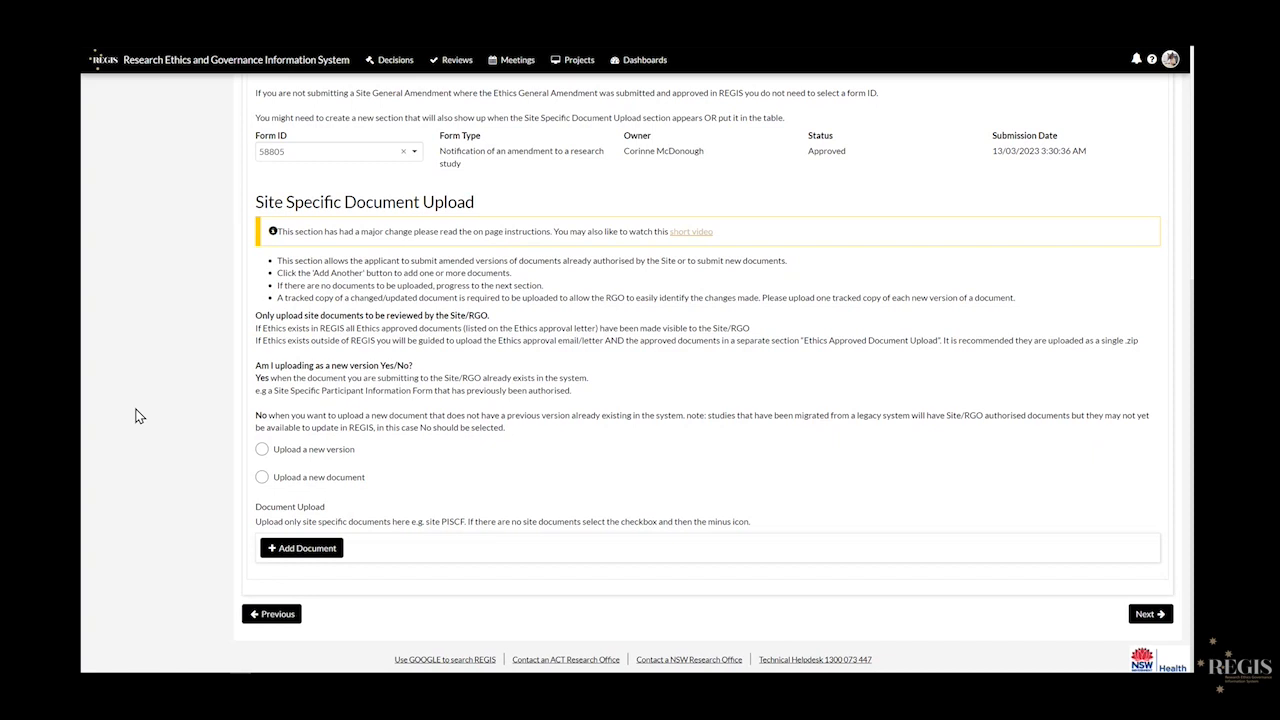
# - Review the new-version and new-document instructions, then add a document entry marked as a new version
pyautogui.click(262, 449)
pyautogui.scroll(-3, 202, 518)
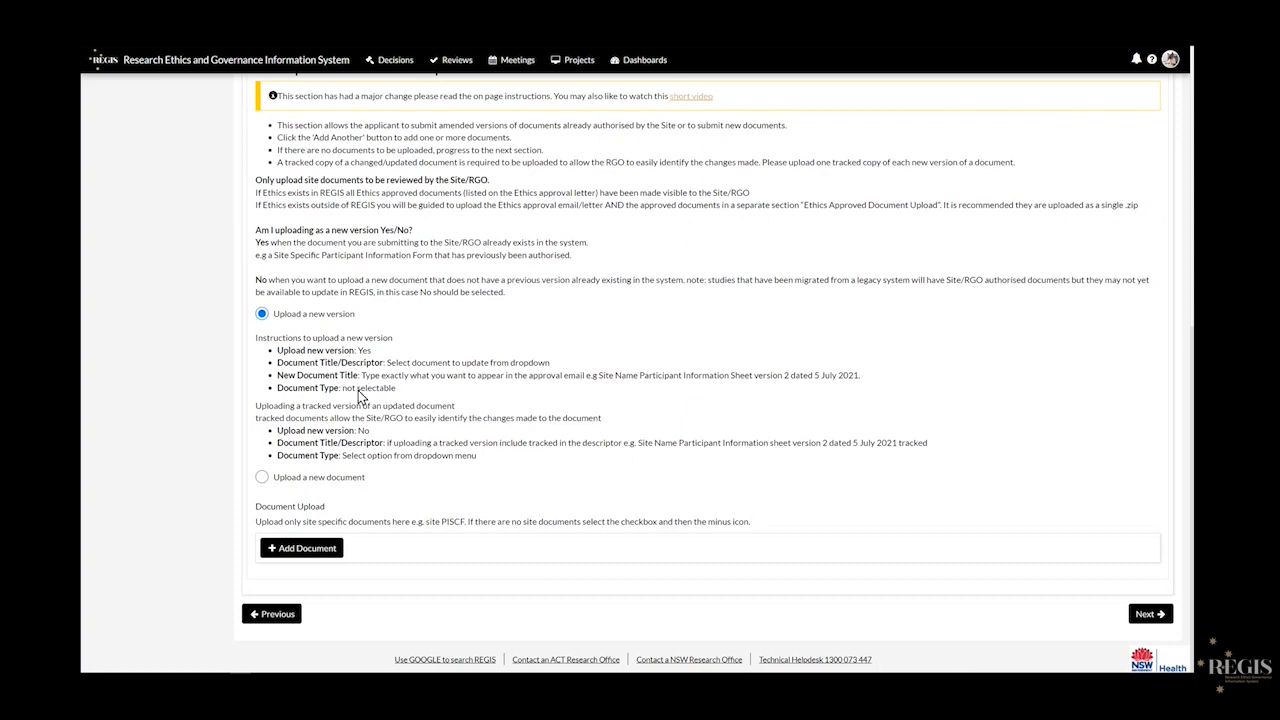
pyautogui.click(261, 313)
pyautogui.click(262, 478)
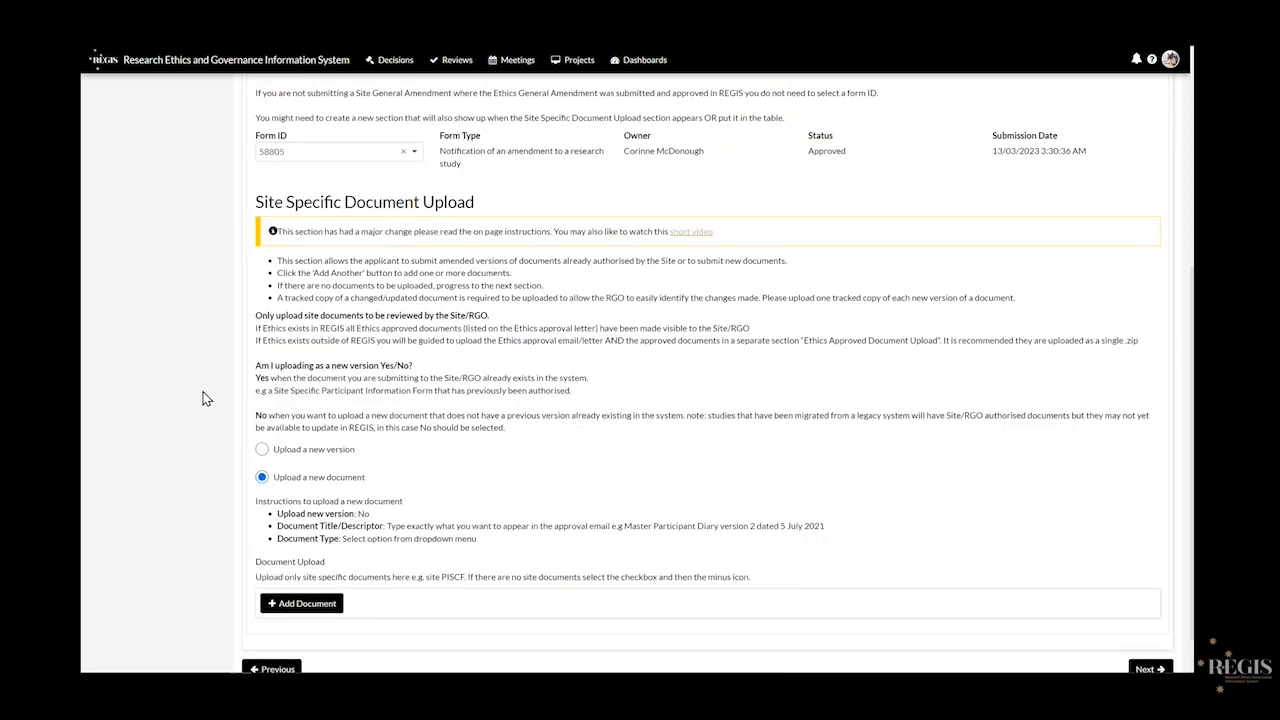
pyautogui.scroll(-1, 206, 405)
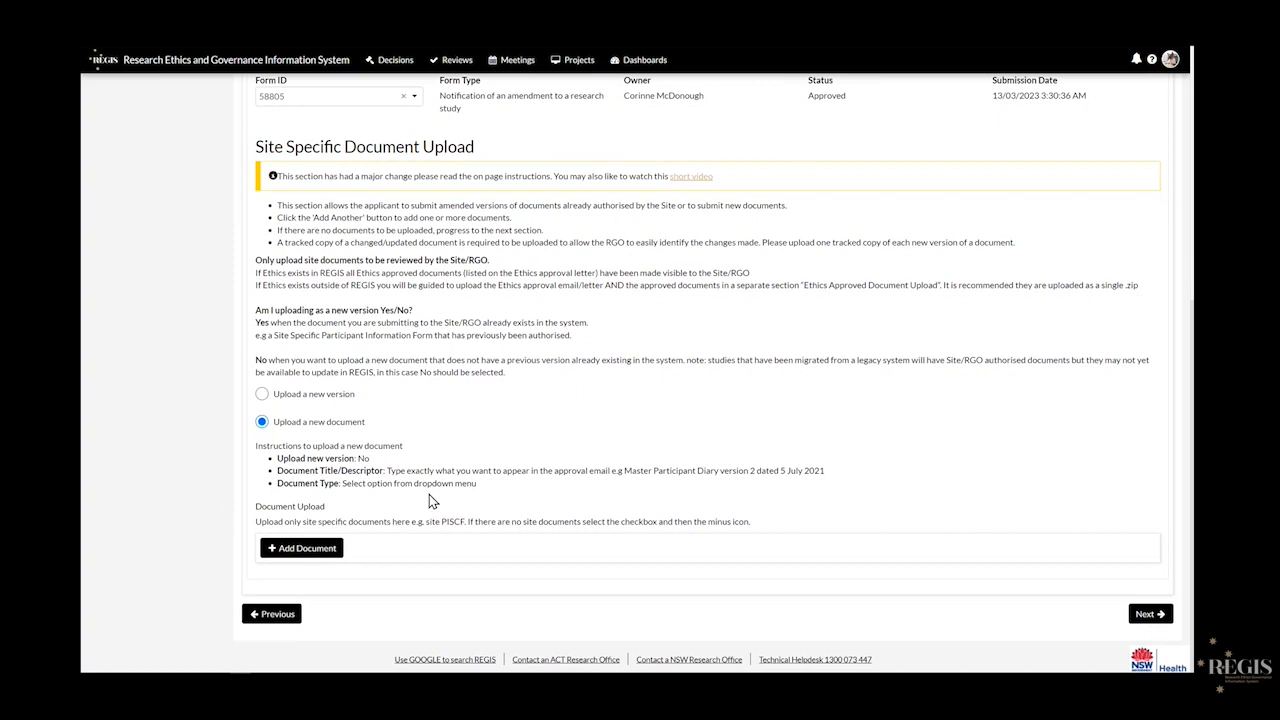
pyautogui.click(262, 421)
pyautogui.click(310, 550)
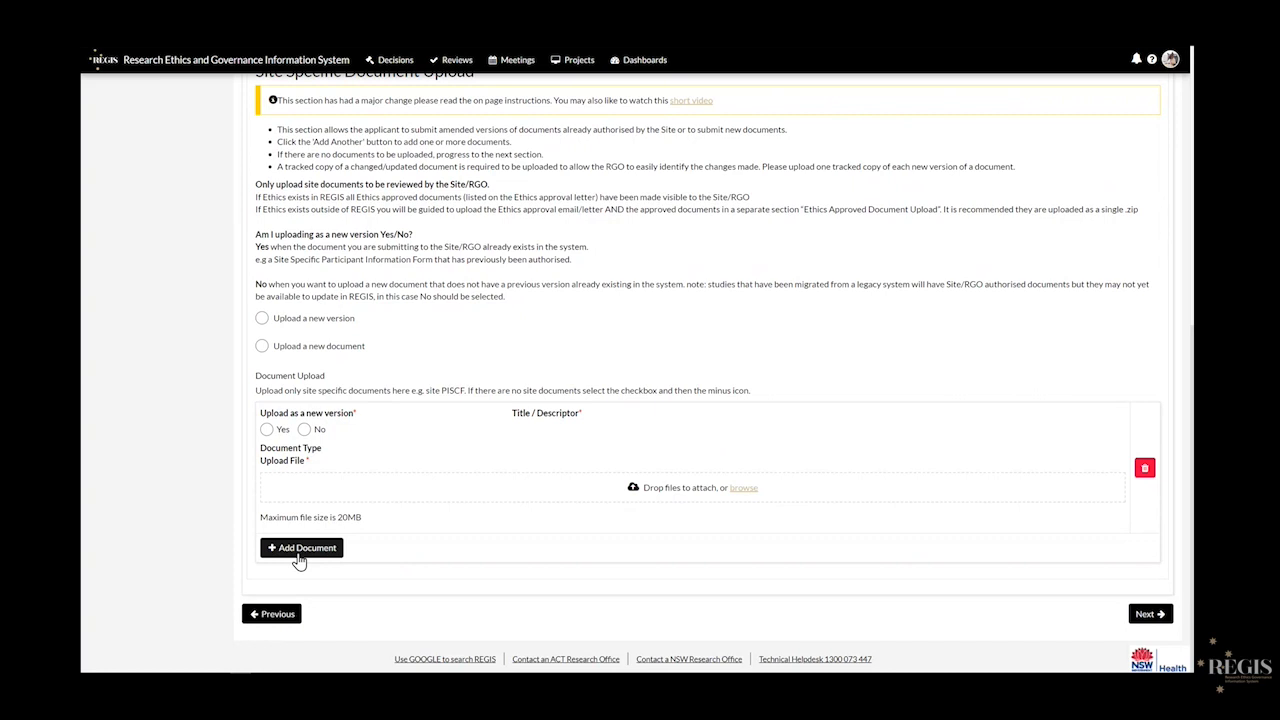
pyautogui.click(266, 430)
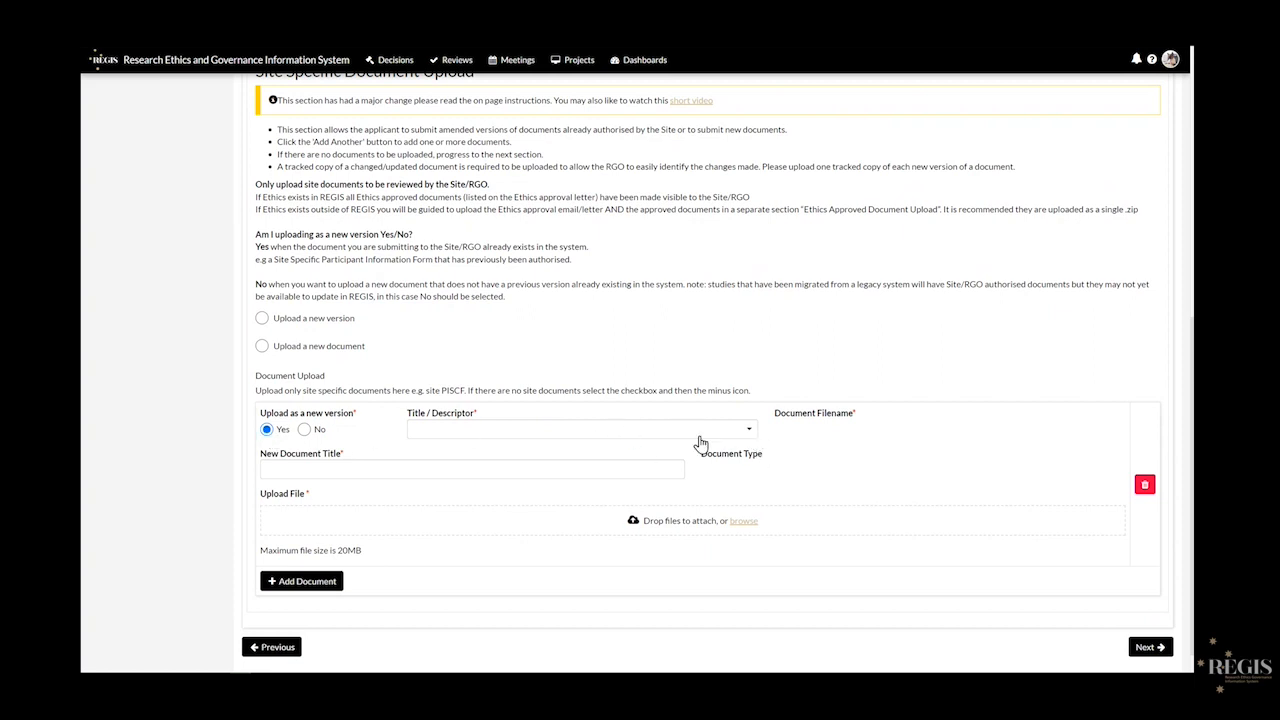
# - Pick 'Site Training PICF, version 1 dated 1 March 2023' as the authorised document to update
pyautogui.click(750, 434)
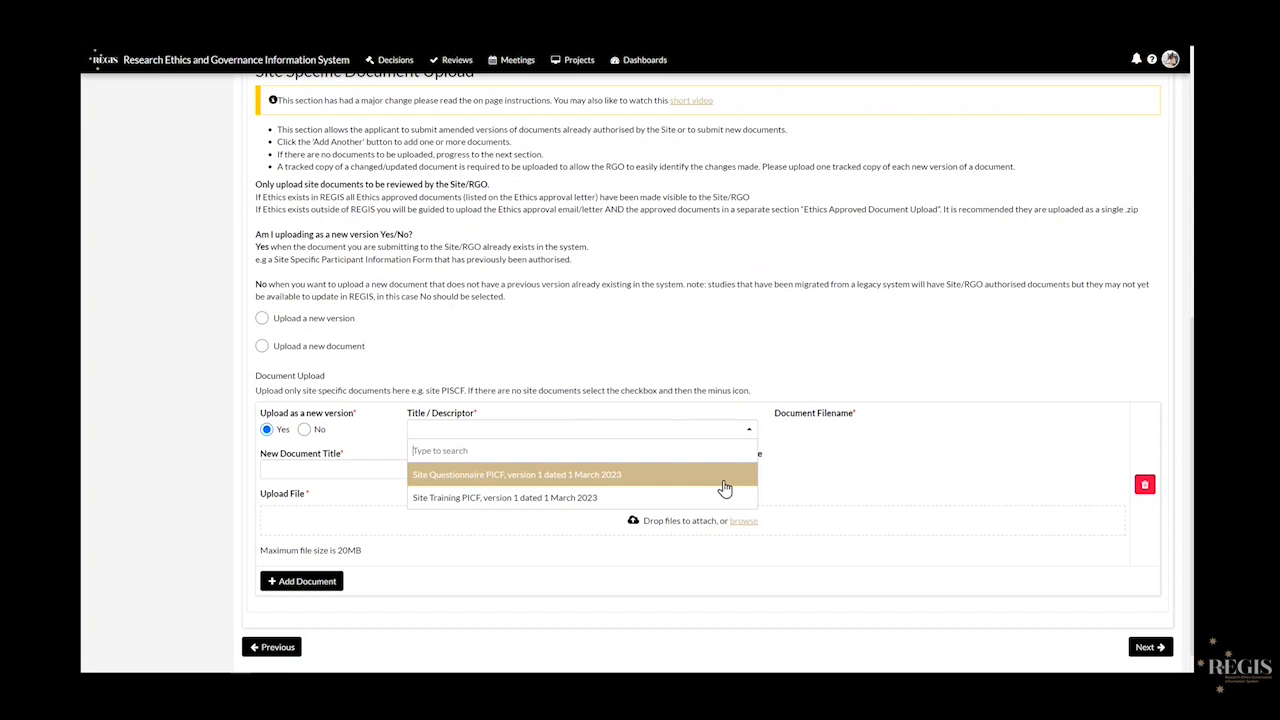
pyautogui.scroll(-1, 725, 488)
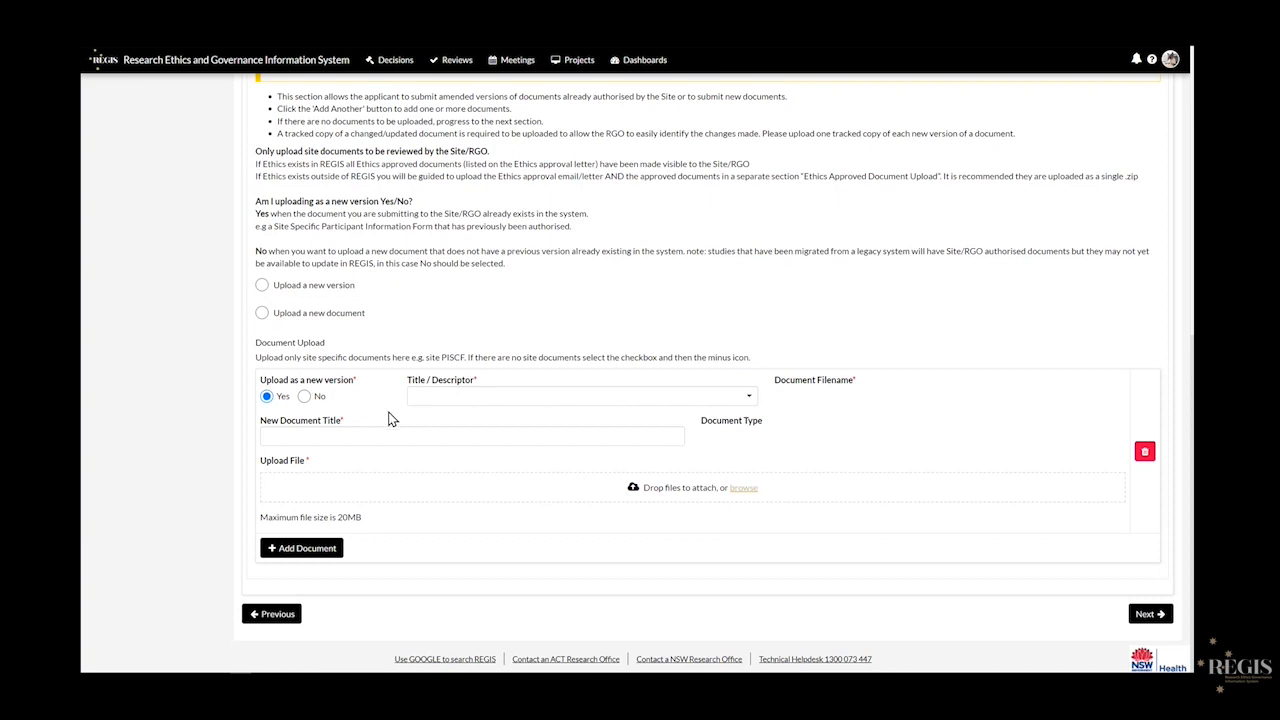
pyautogui.click(743, 405)
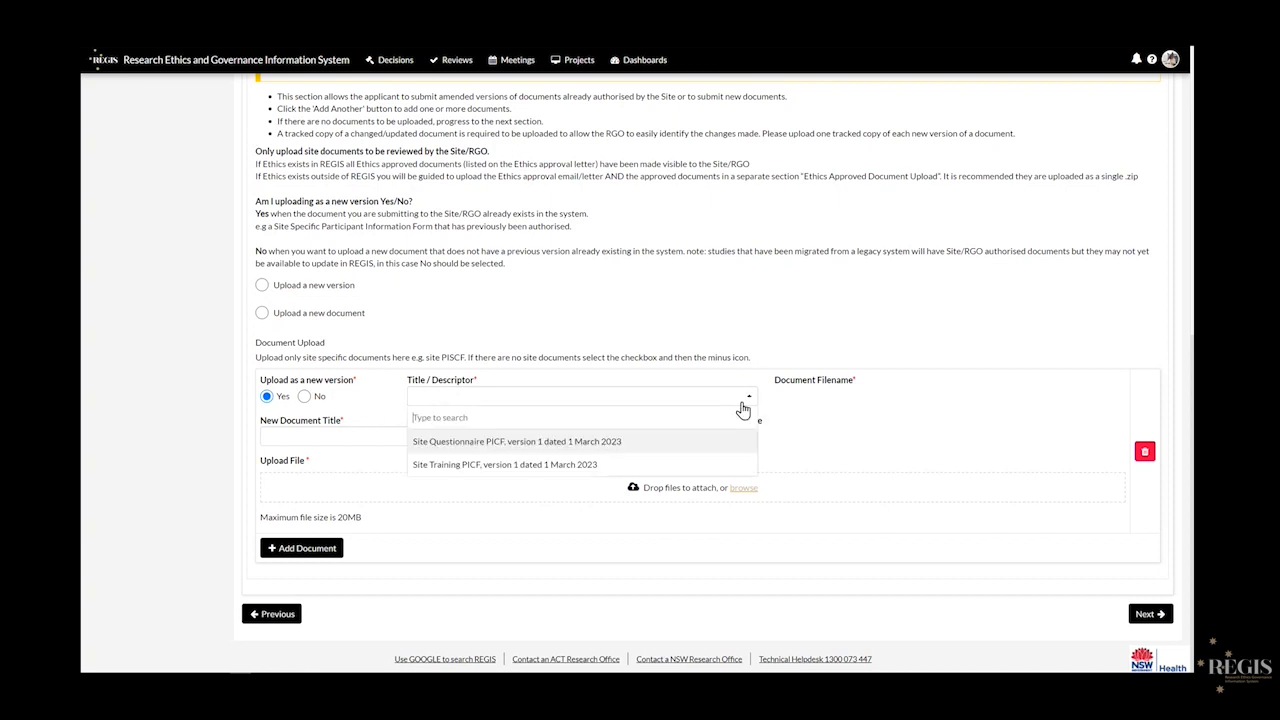
pyautogui.click(662, 462)
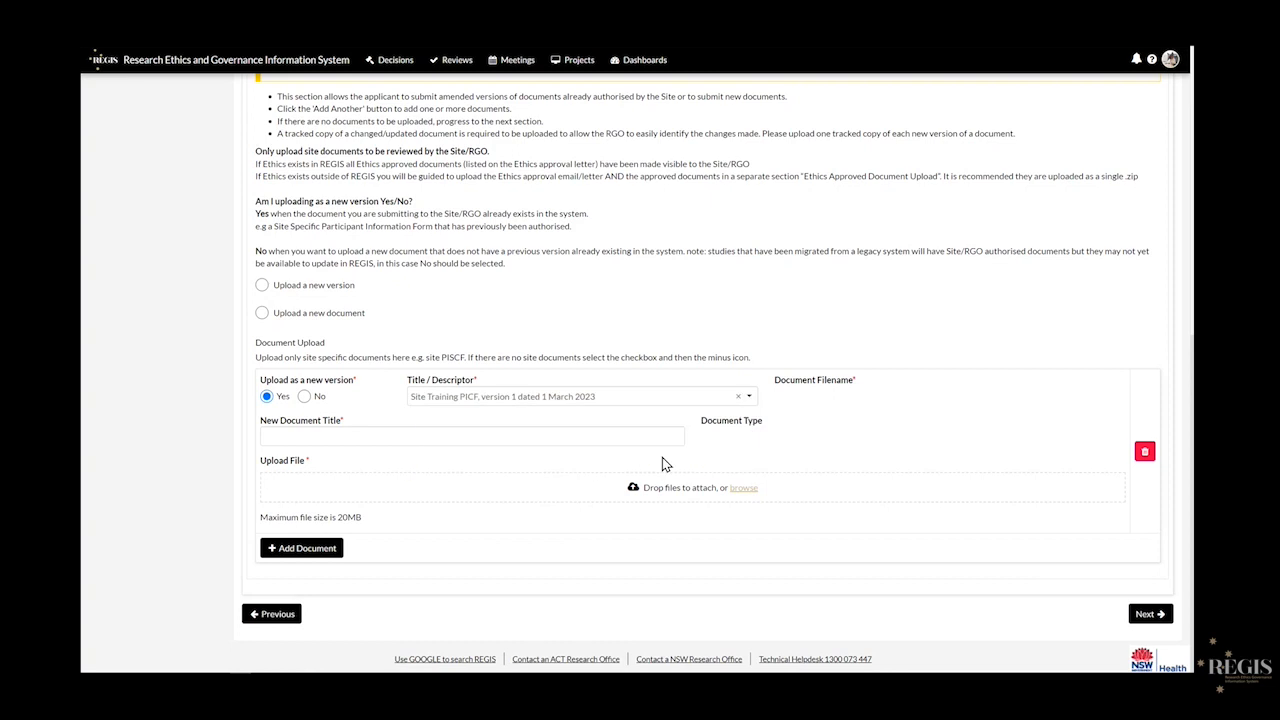
# - Enter the title 'Site Training PICF, version 2 dated 2 March 2023' and attach Site PICF v2.doc
pyautogui.click(593, 440)
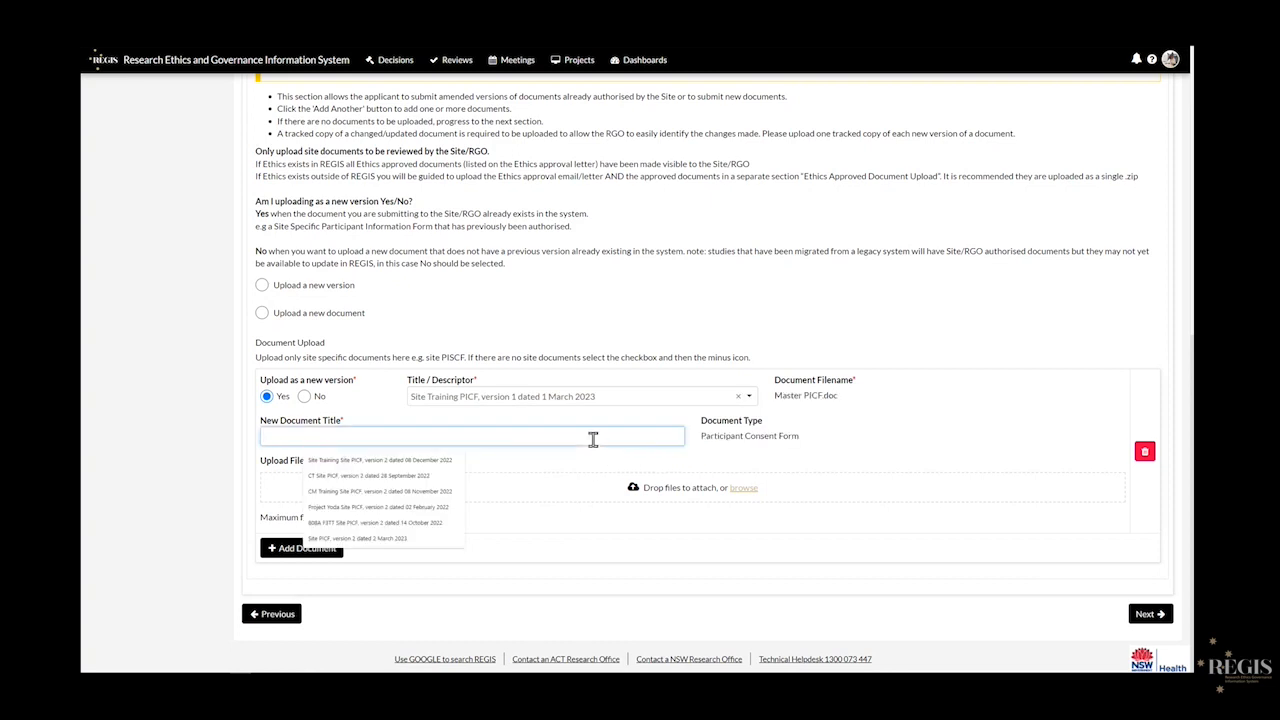
pyautogui.write('Site Training PICF, version 2 da')
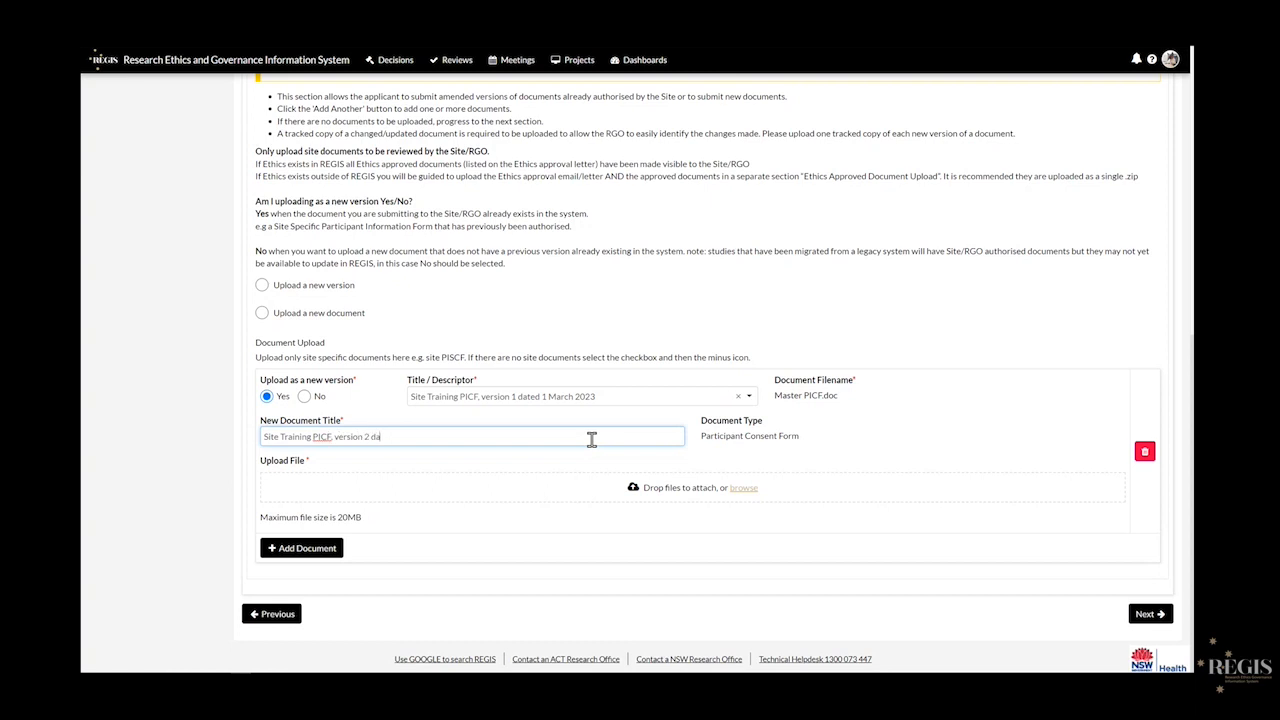
pyautogui.write('ted 2 March 2023')
pyautogui.press('Tab')
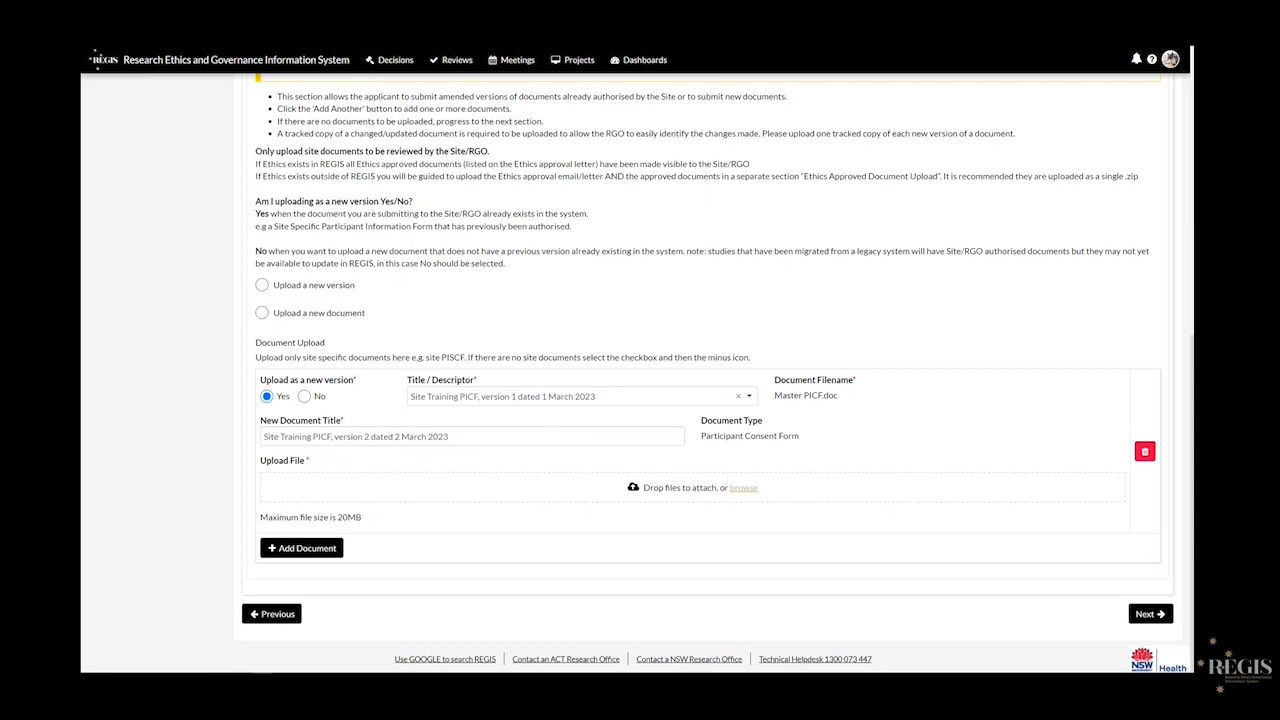
pyautogui.moveTo(1065, 340); pyautogui.dragTo(584, 492)
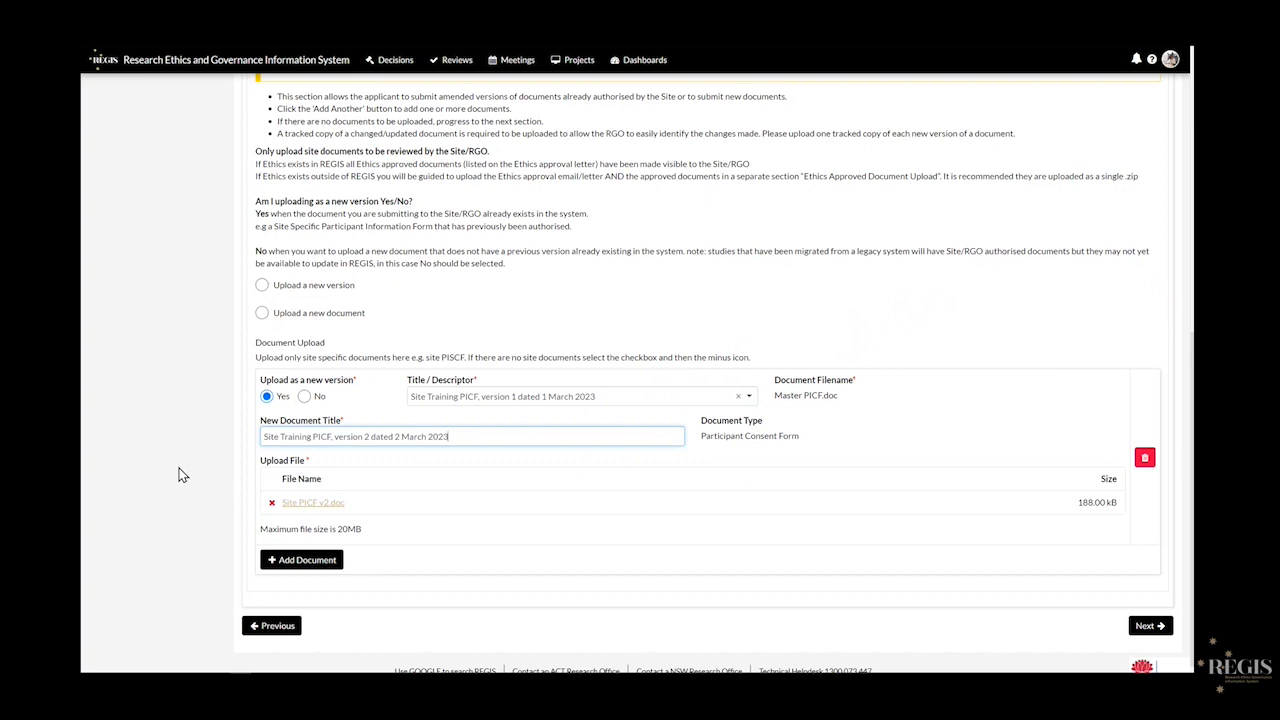
pyautogui.scroll(-1, 180, 475)
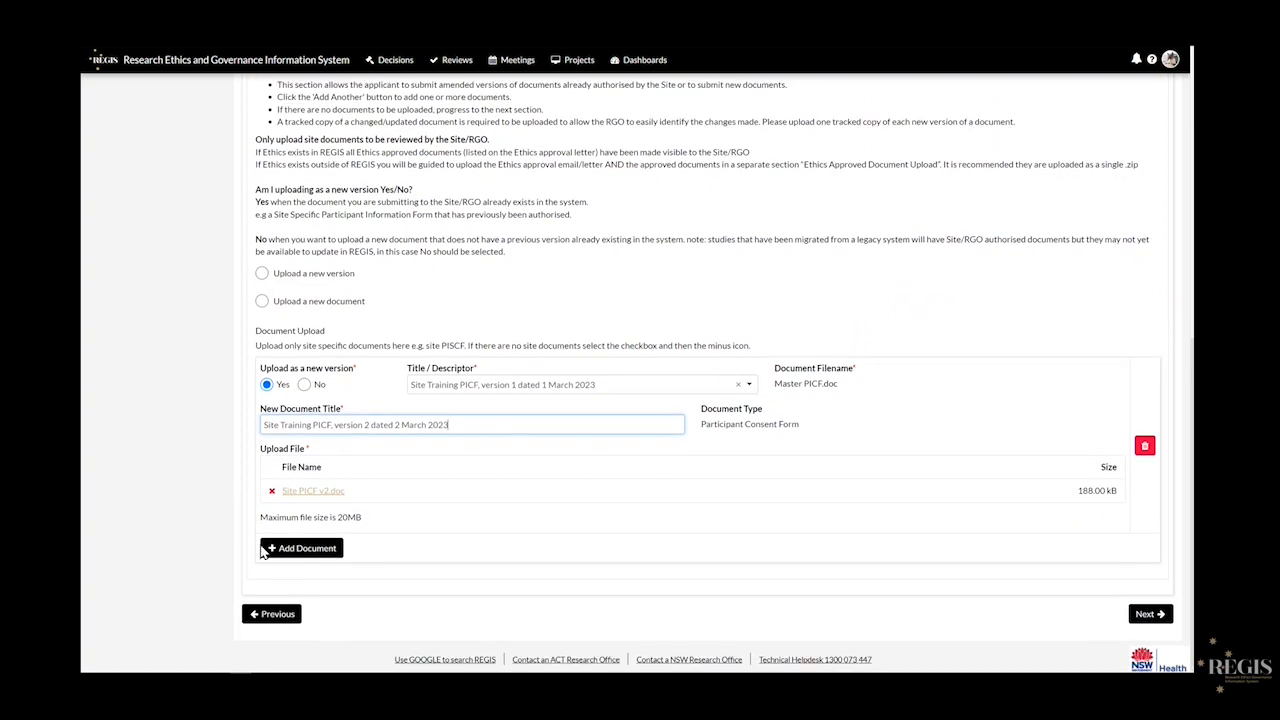
# - Add a second, brand-new document entry titled with the version 2 title plus 'TC'
pyautogui.click(298, 552)
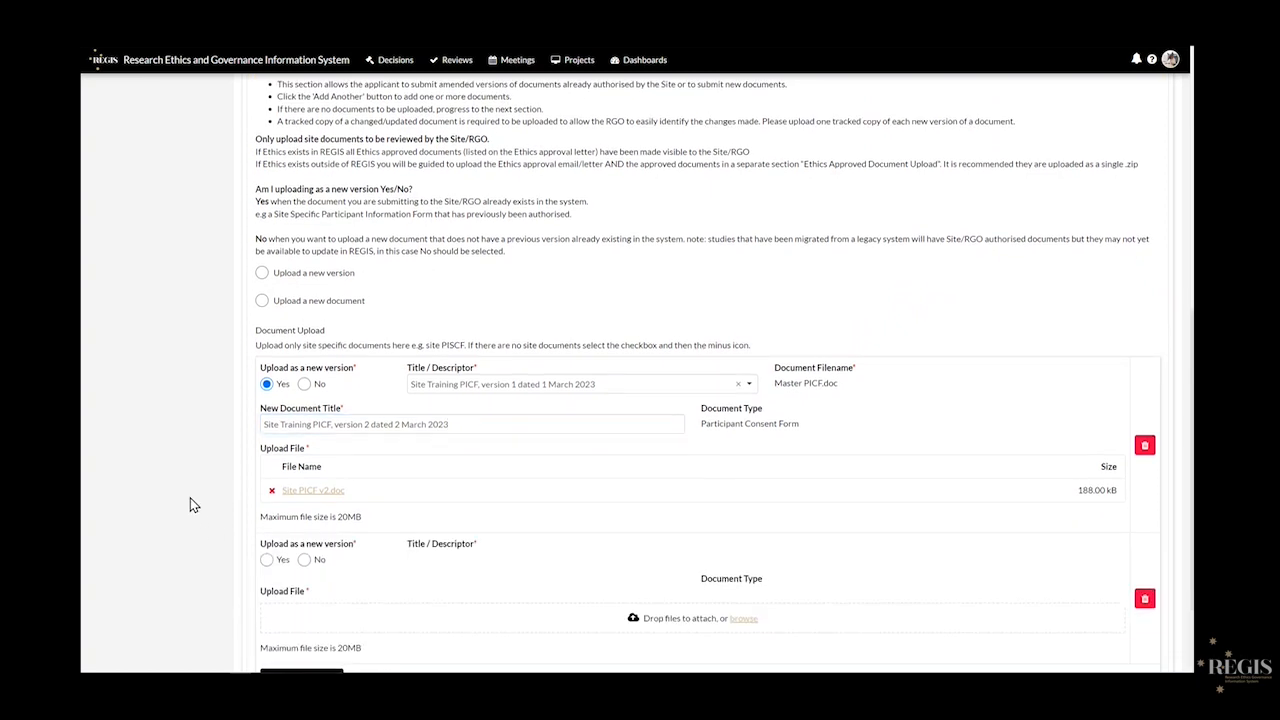
pyautogui.scroll(-2, 191, 502)
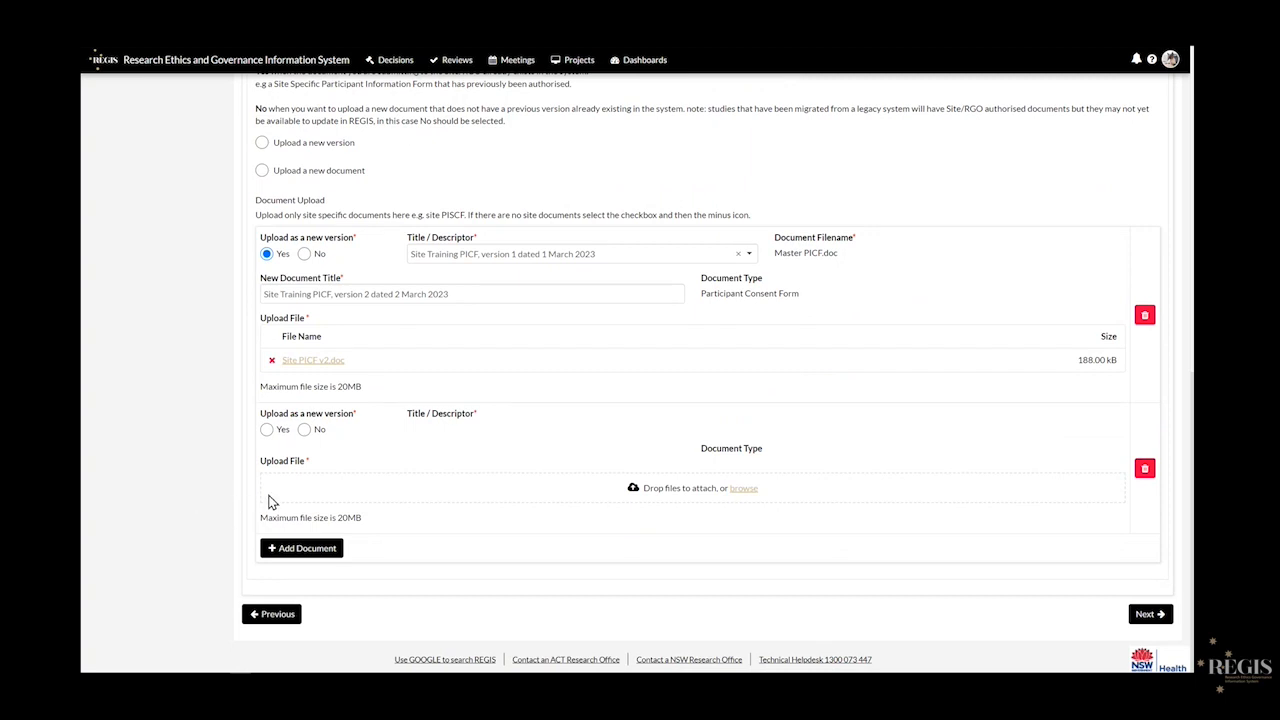
pyautogui.click(304, 429)
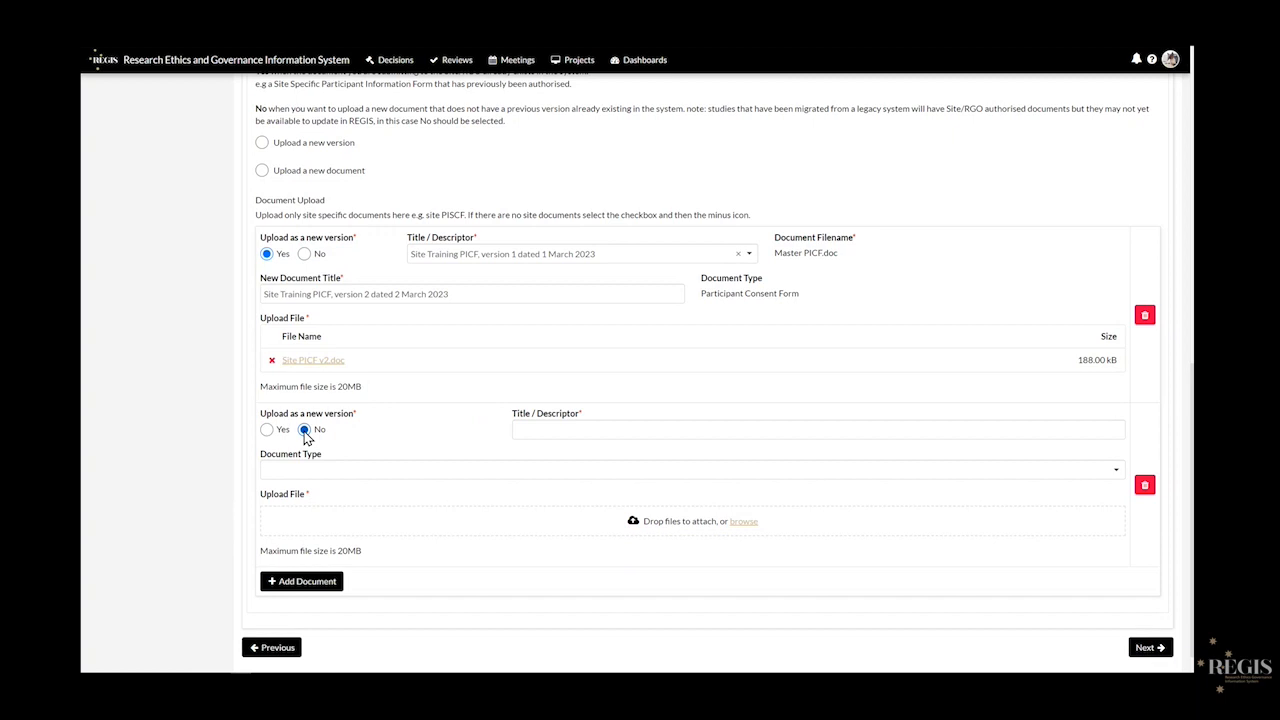
pyautogui.tripleClick(411, 295)
pyautogui.hotkey('ctrl', 'c')
pyautogui.click(533, 424)
pyautogui.hotkey('ctrl', 'v')
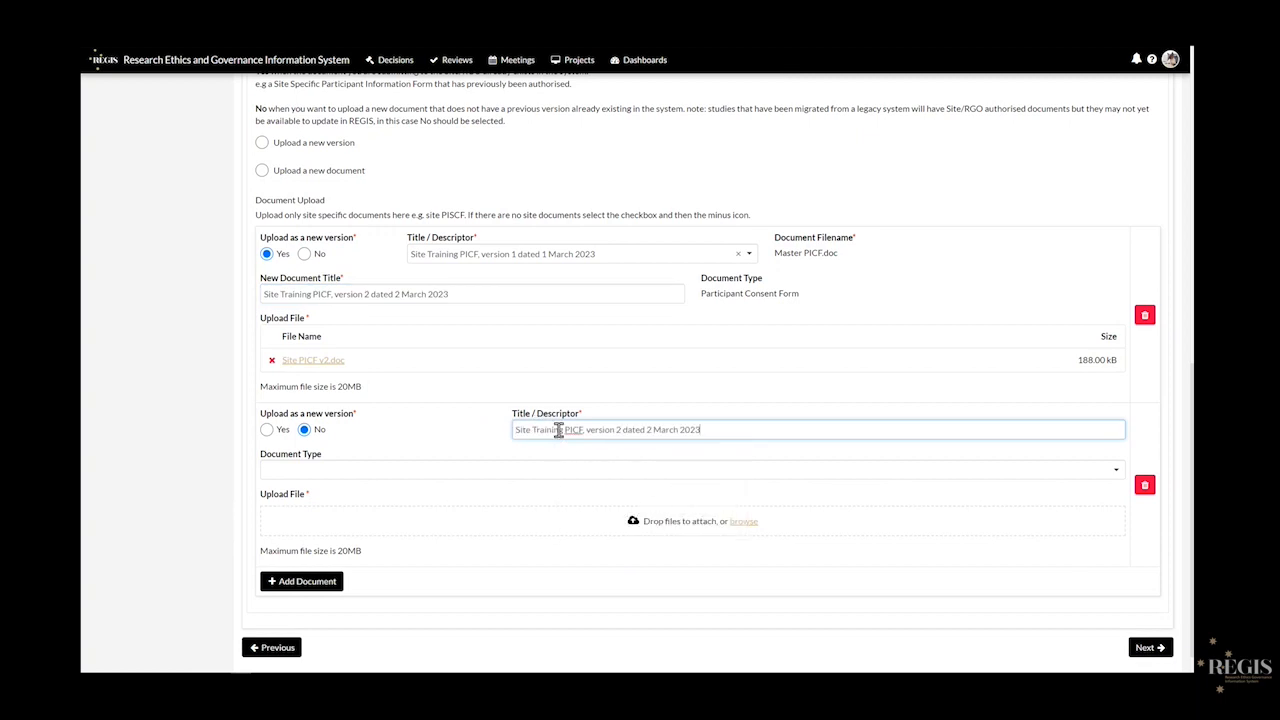
pyautogui.write('TC')
# - Set its type to Participant Consent Form, attach Site PICF v2 TC.doc, and proceed to the Declaration page
pyautogui.click(729, 472)
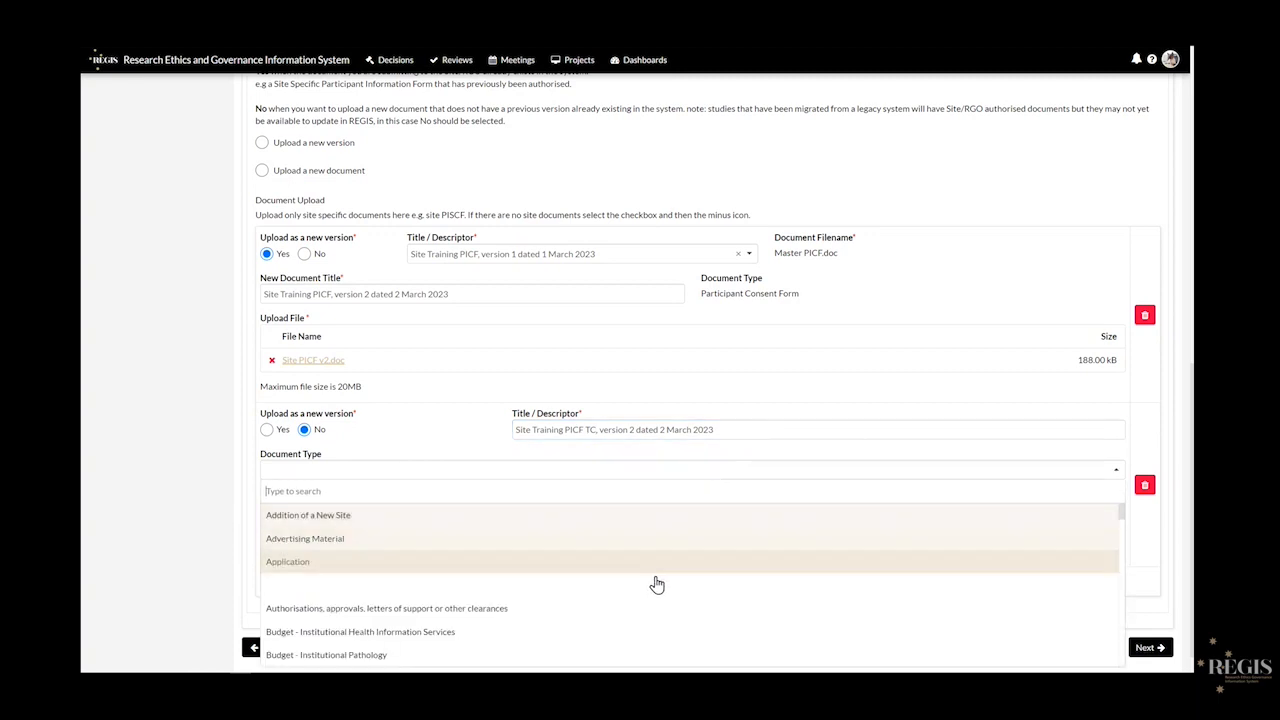
pyautogui.write('par')
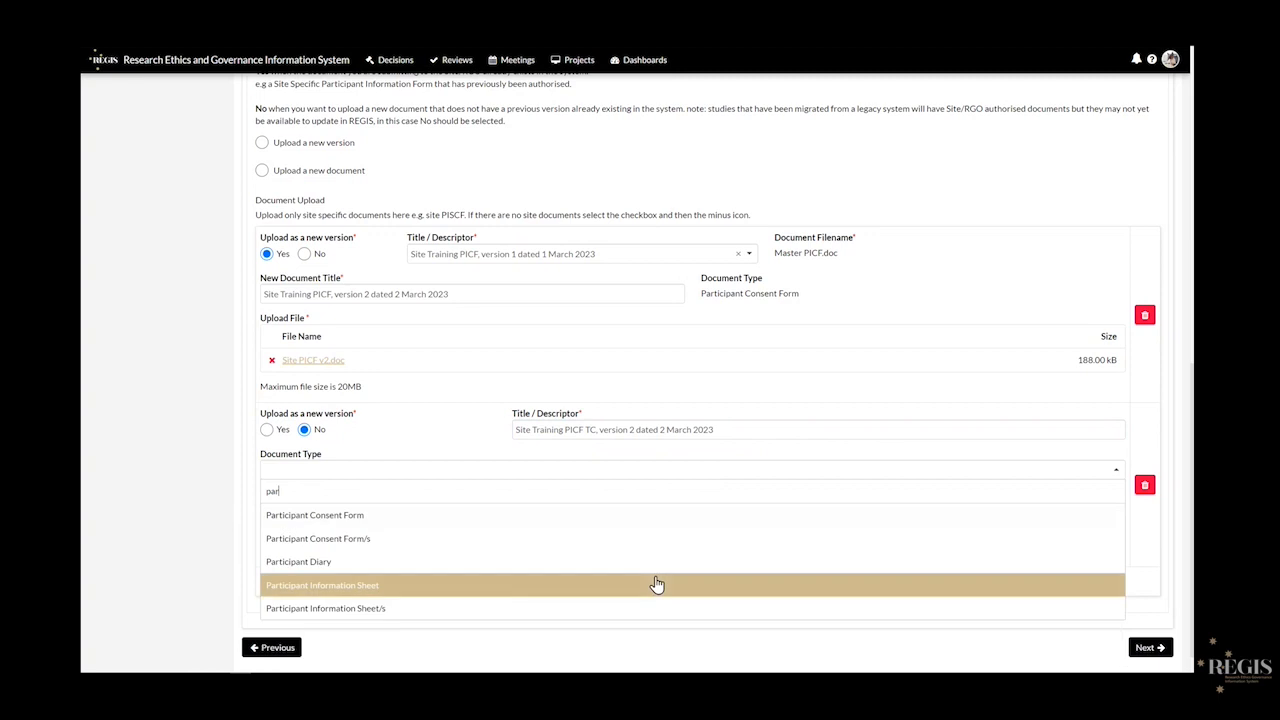
pyautogui.click(595, 529)
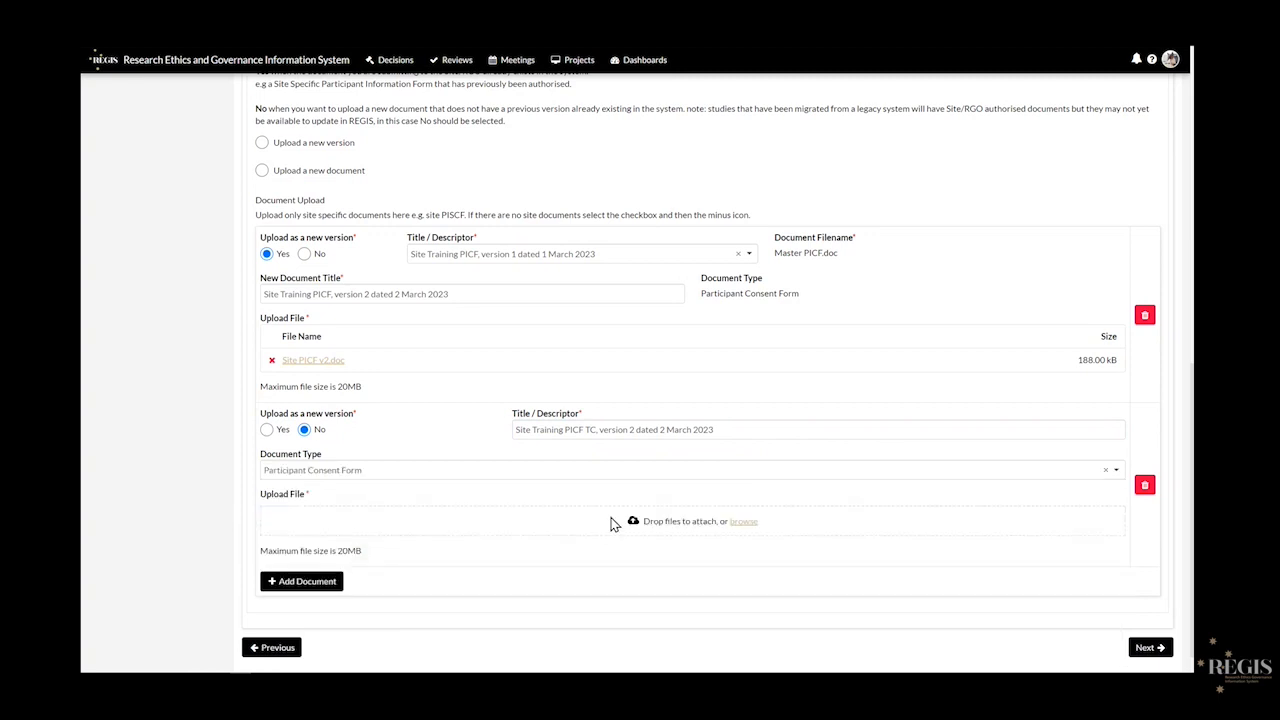
pyautogui.moveTo(1168, 309); pyautogui.dragTo(670, 533)
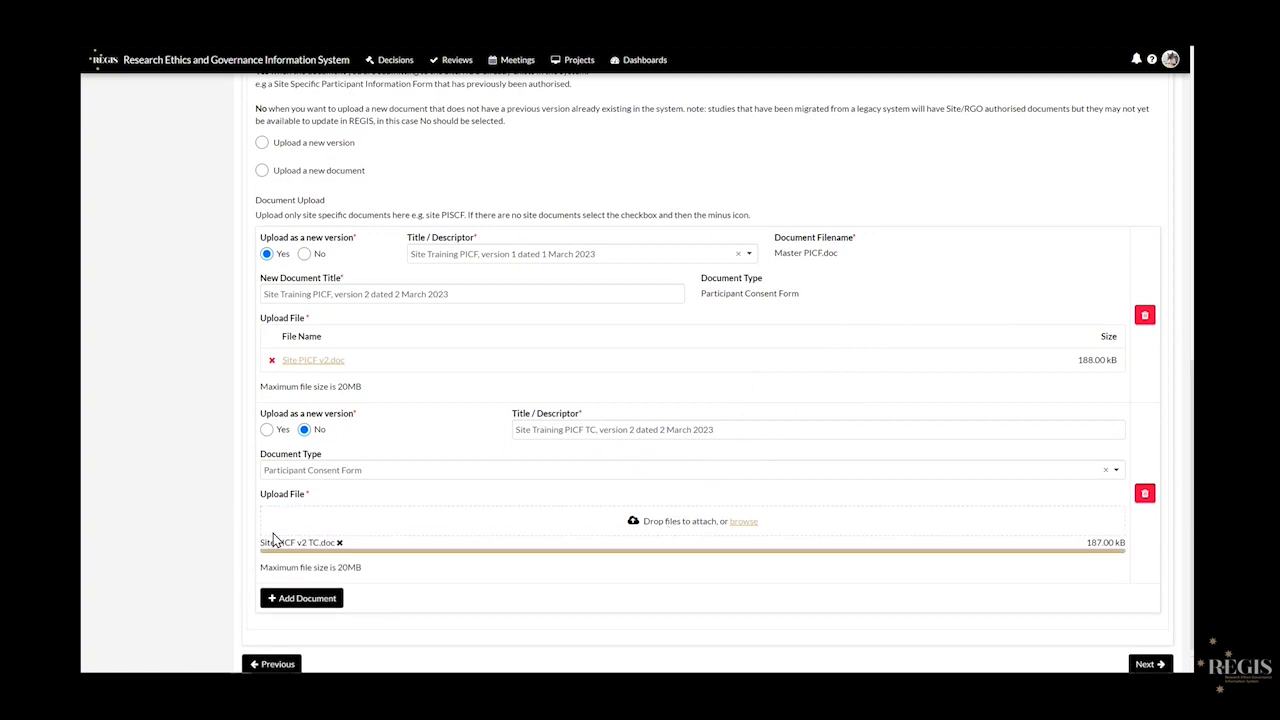
pyautogui.scroll(-1, 127, 503)
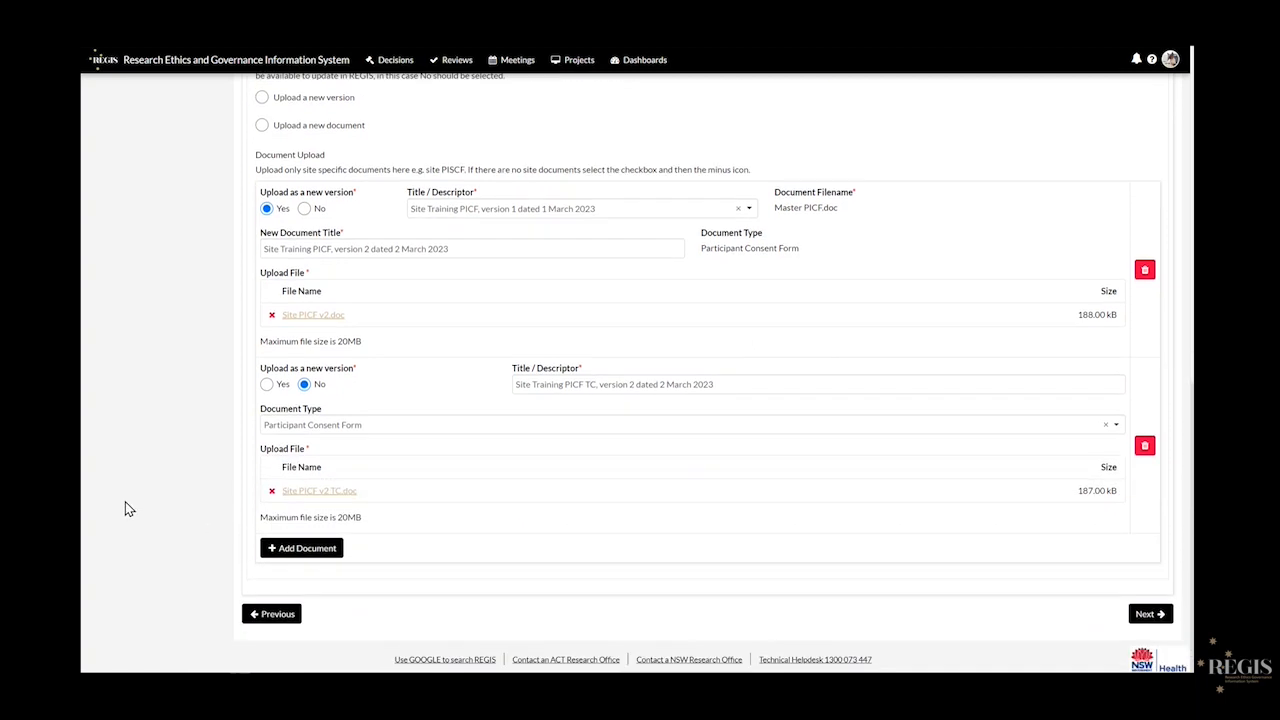
pyautogui.click(312, 550)
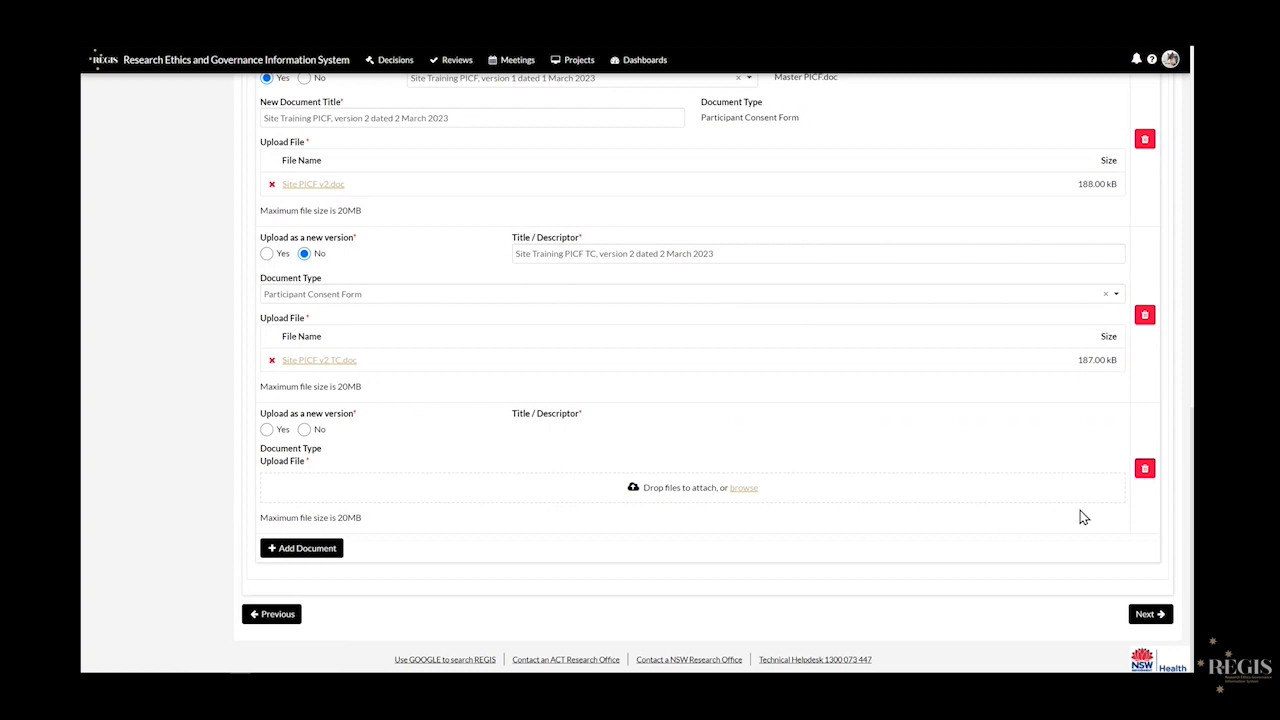
pyautogui.click(1146, 470)
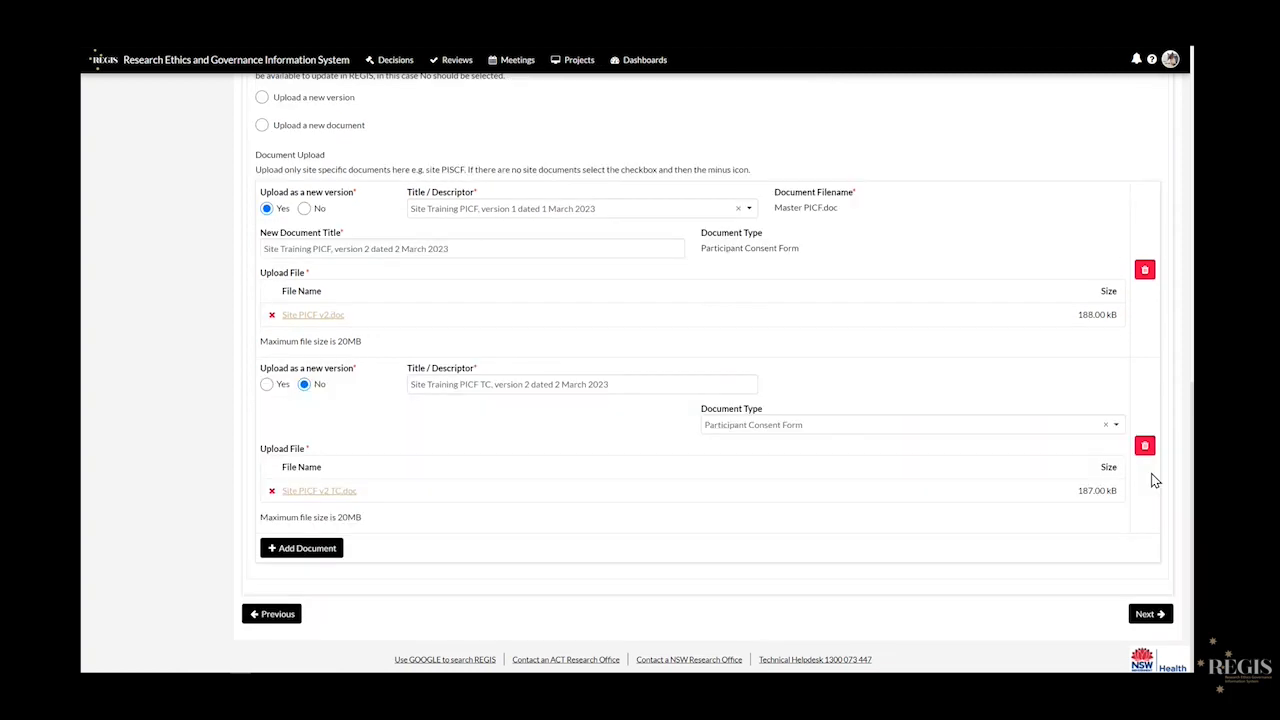
pyautogui.click(1160, 614)
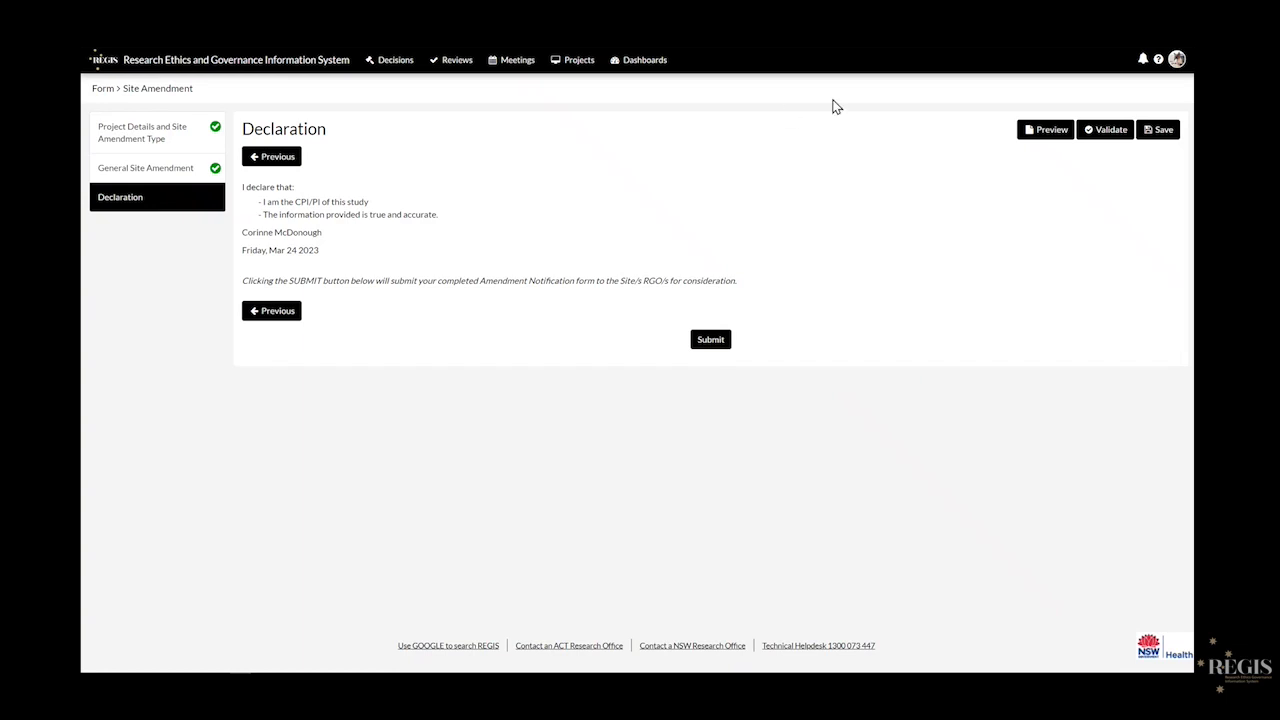
# - Save the Site Amendment form, then submit its completed declaration
pyautogui.click(1158, 132)
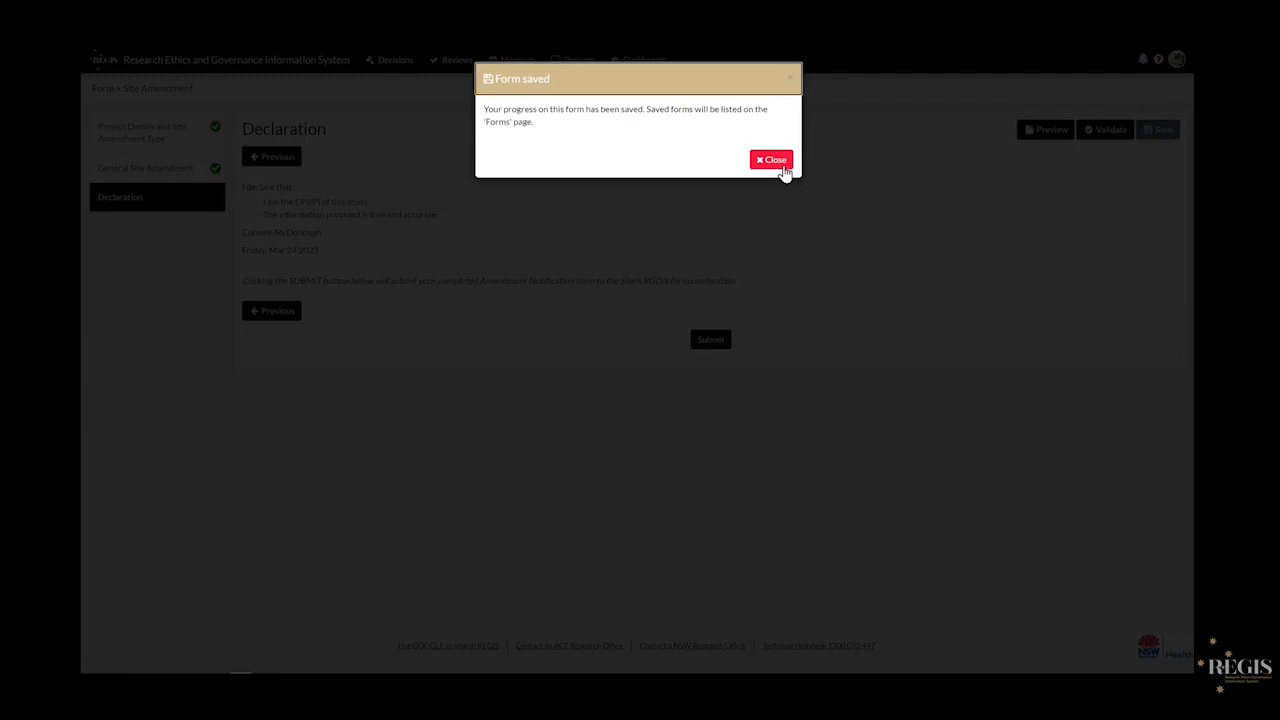
pyautogui.click(773, 162)
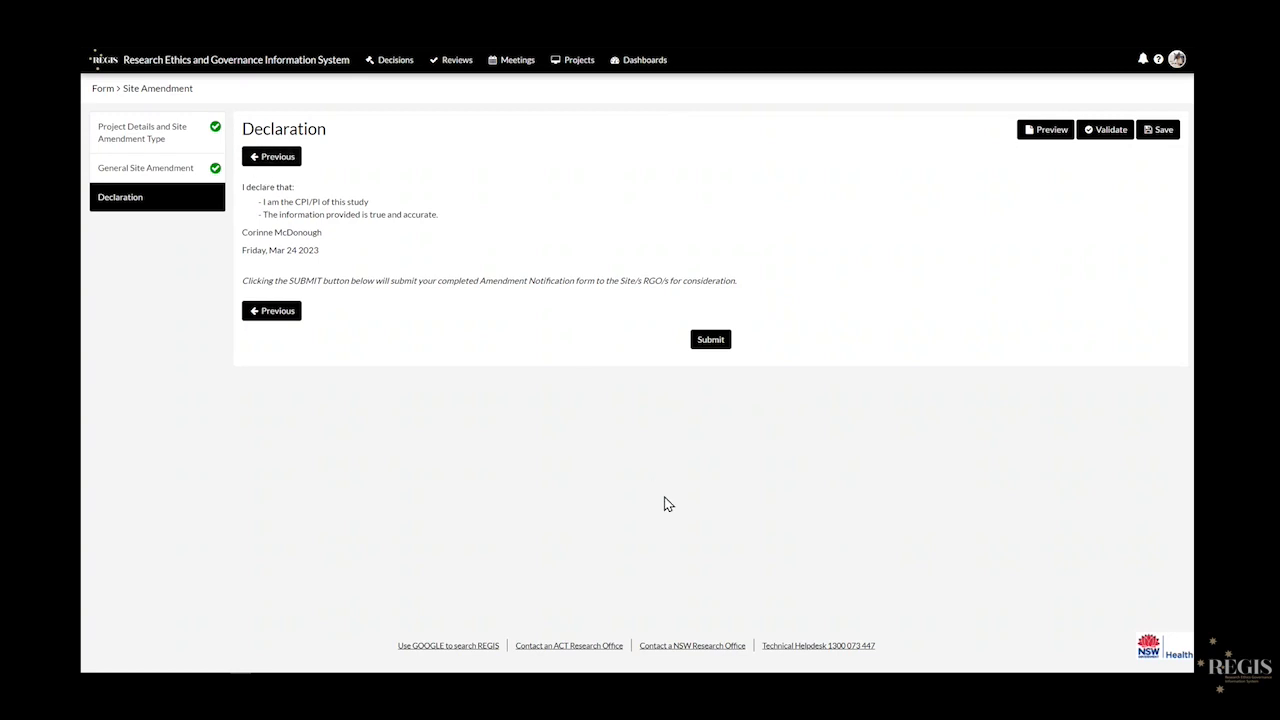
pyautogui.click(714, 343)
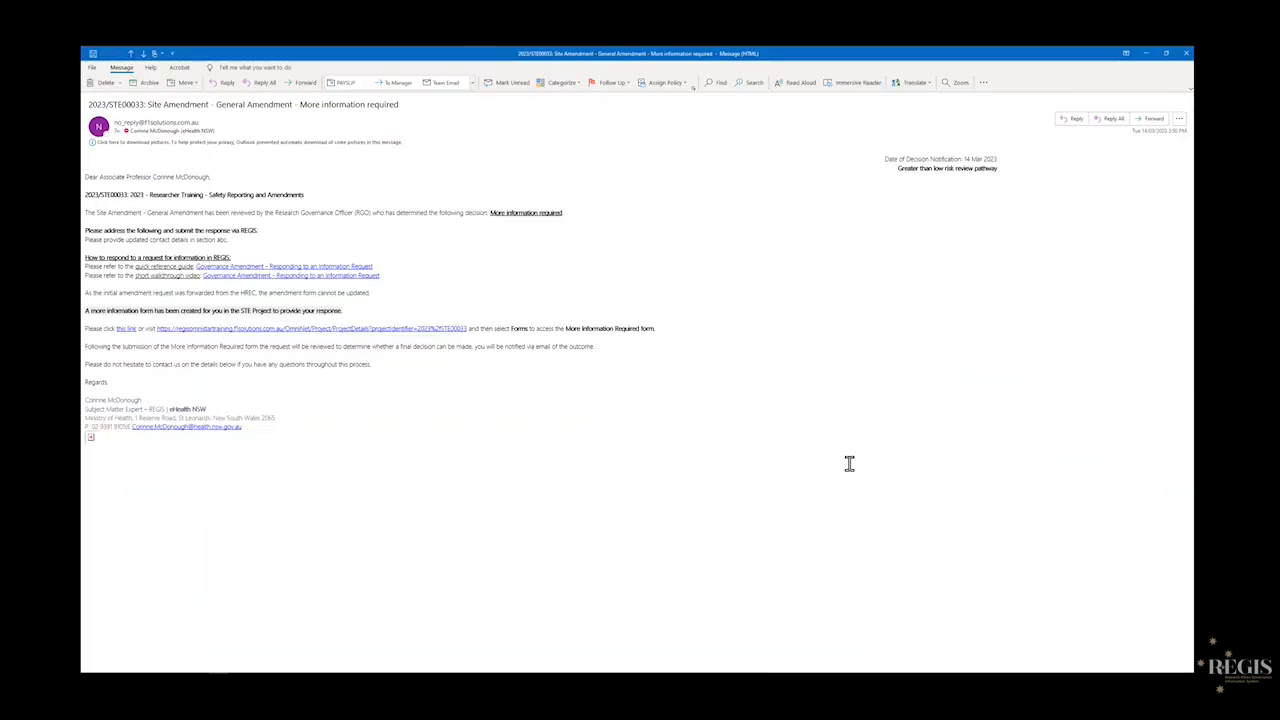
# - Scroll up the Forms tab to confirm the new Site Amendment shows Submitted
pyautogui.scroll(2, 849, 463)
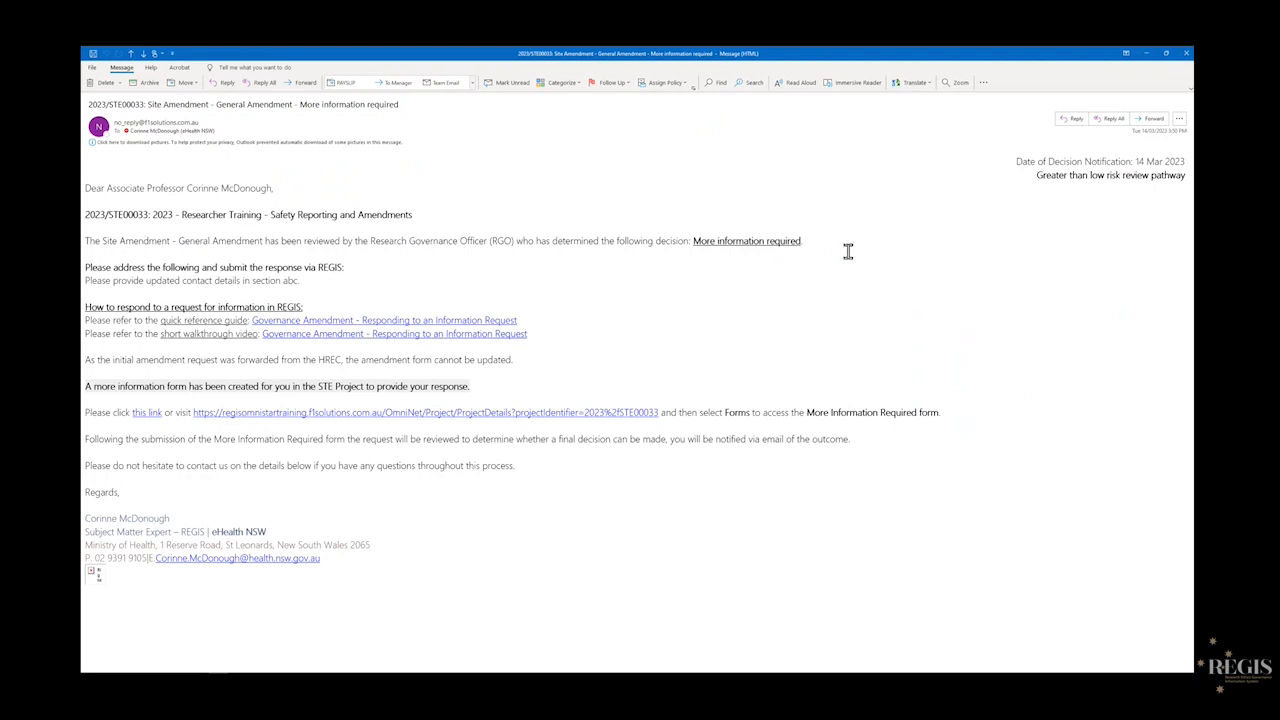
pyautogui.moveTo(300, 281); pyautogui.dragTo(103, 284)
pyautogui.click(206, 284)
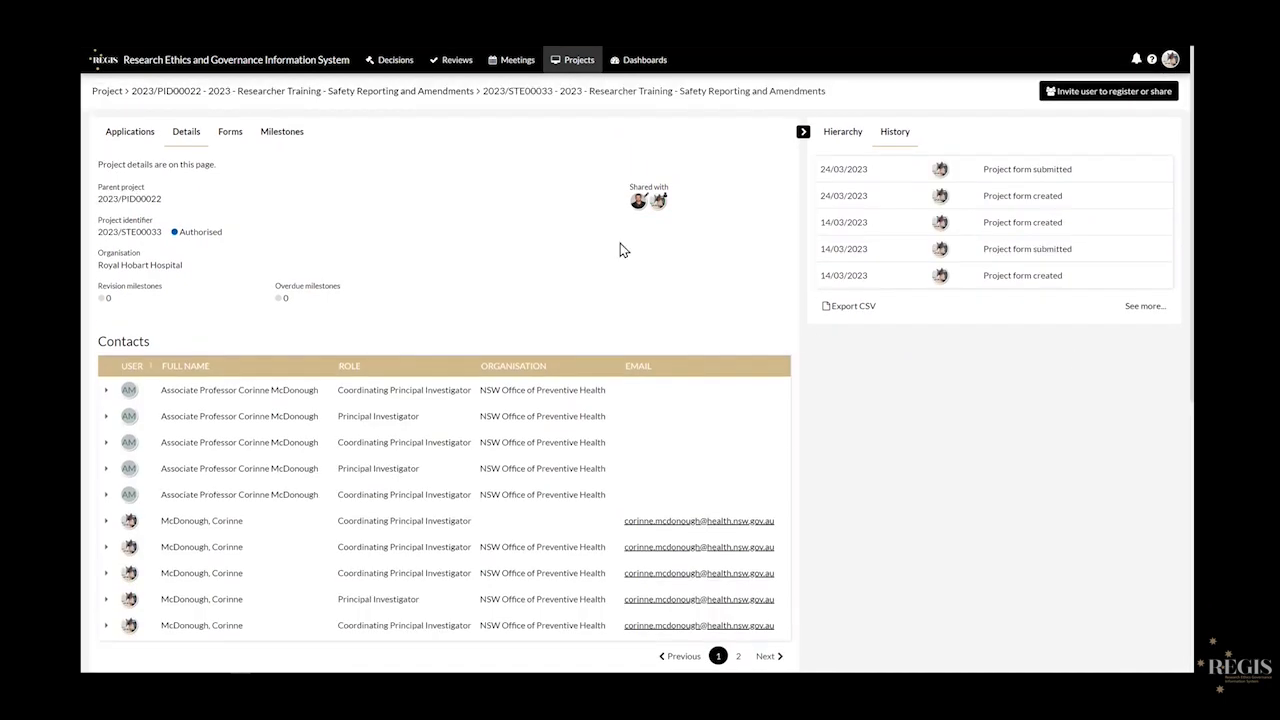
# - Show the STE project's forms list, where More Information Required – RGO Approval is In Progress
pyautogui.click(230, 145)
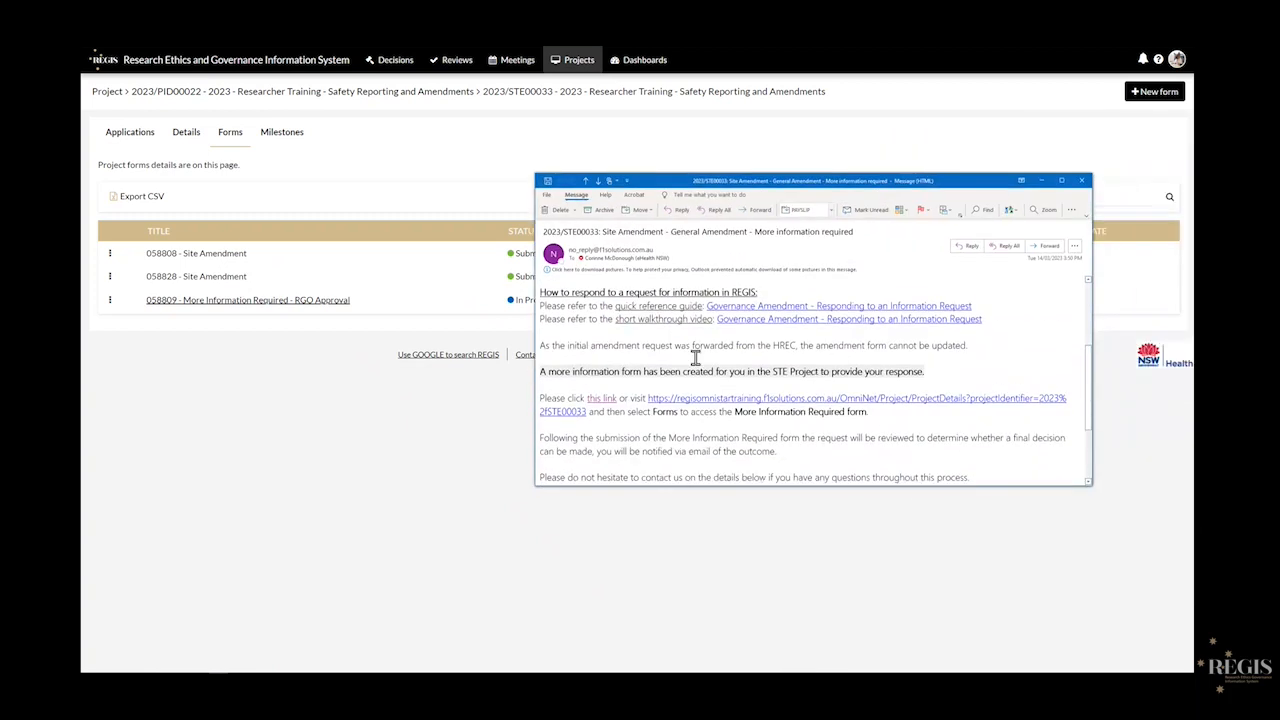
# - Highlight the email's instructions about the More Information Required form, then drag Outlook aside
pyautogui.moveTo(589, 411); pyautogui.dragTo(866, 411)
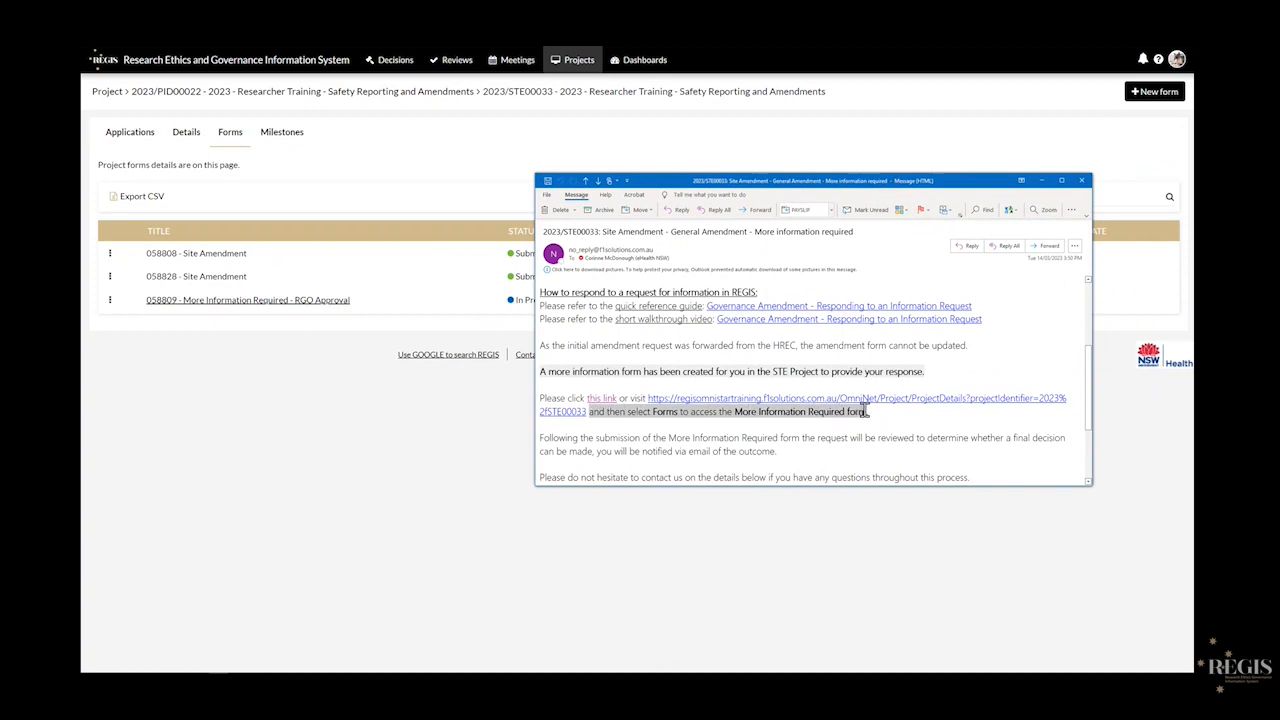
pyautogui.click(806, 429)
pyautogui.moveTo(735, 411); pyautogui.dragTo(858, 417)
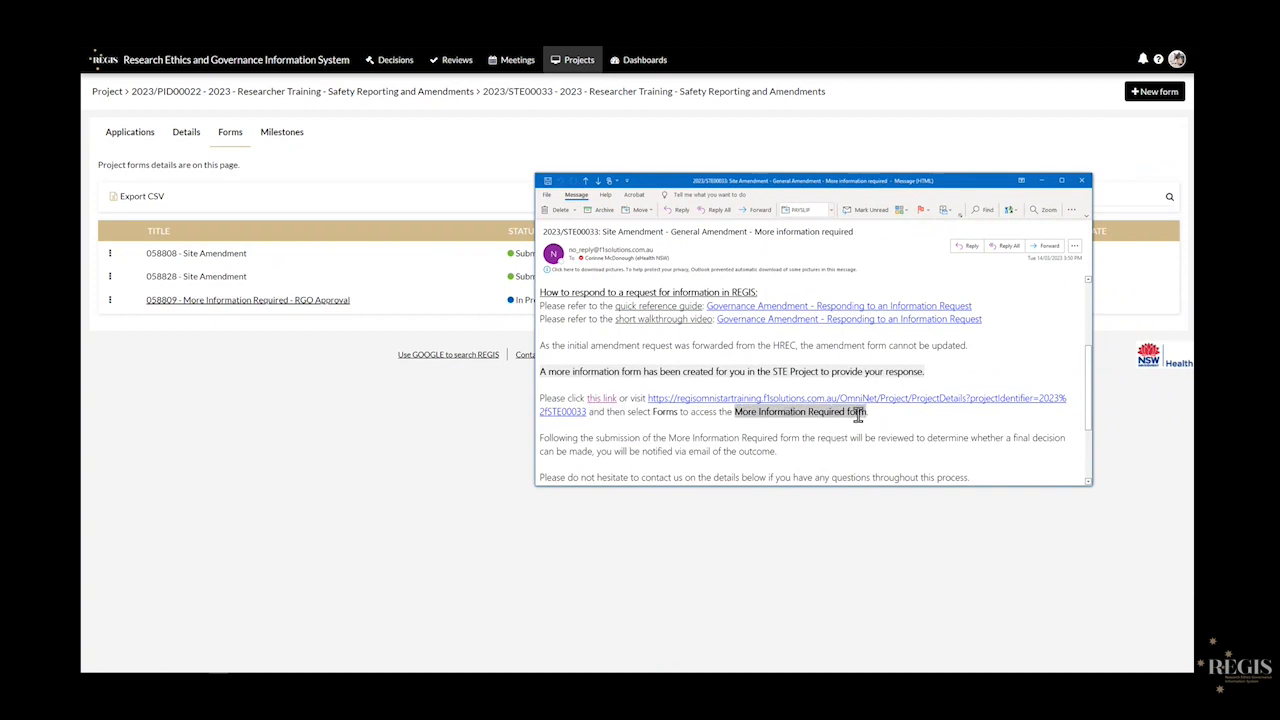
pyautogui.click(840, 434)
pyautogui.scroll(-2, 670, 380)
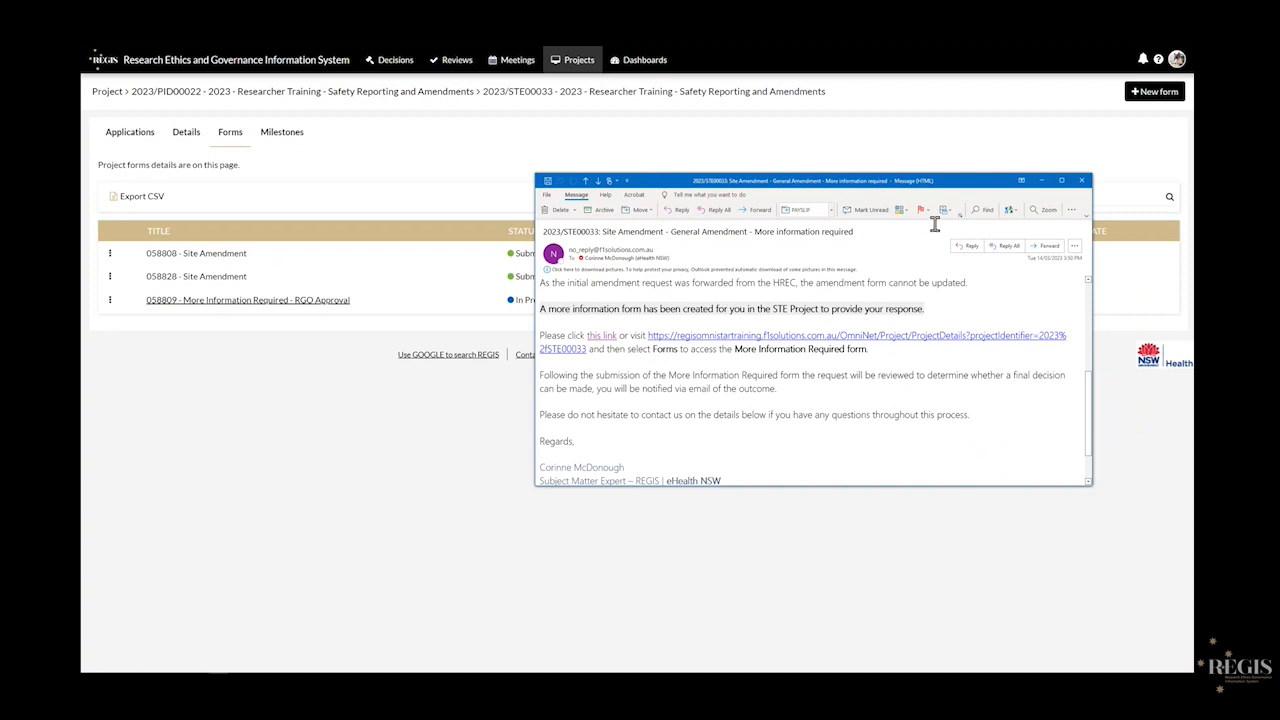
pyautogui.moveTo(955, 190)
pyautogui.mouseDown()
pyautogui.moveTo(1279, 297)
pyautogui.moveTo(1279, 222)
pyautogui.mouseUp()
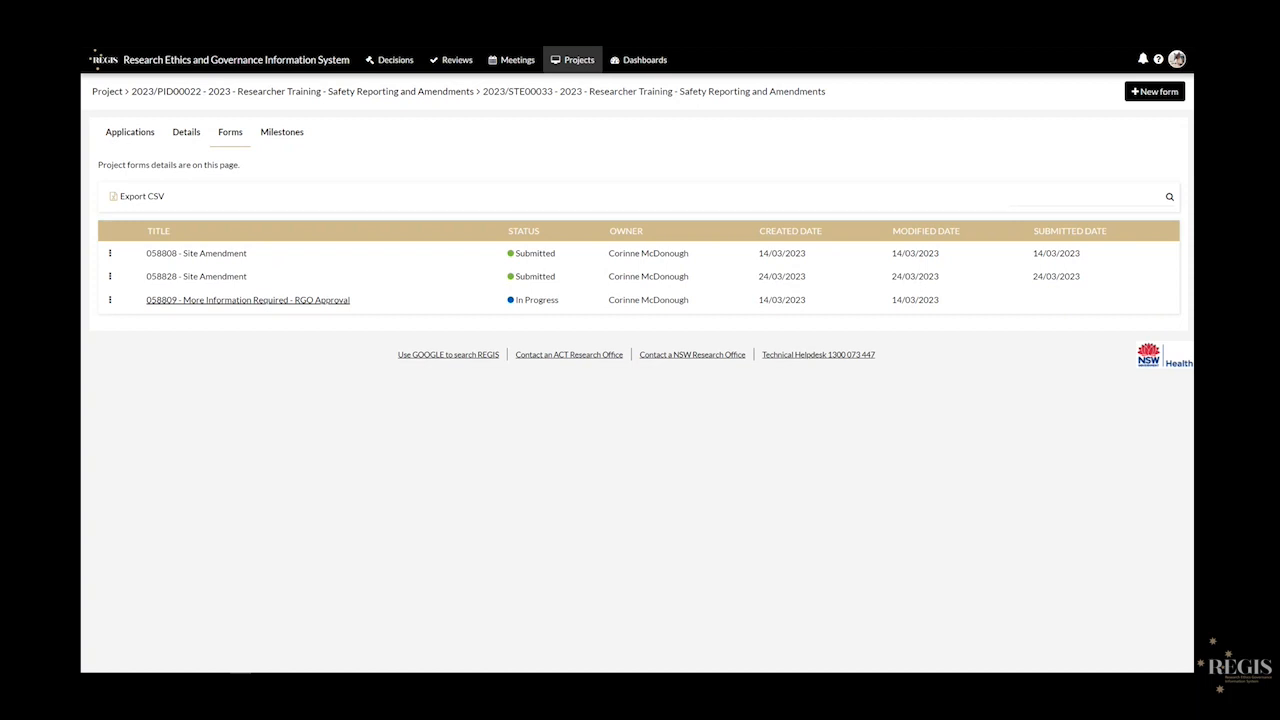
# - Open form 058809 and enter the response 'Respond to query here: Do so here'
pyautogui.click(274, 302)
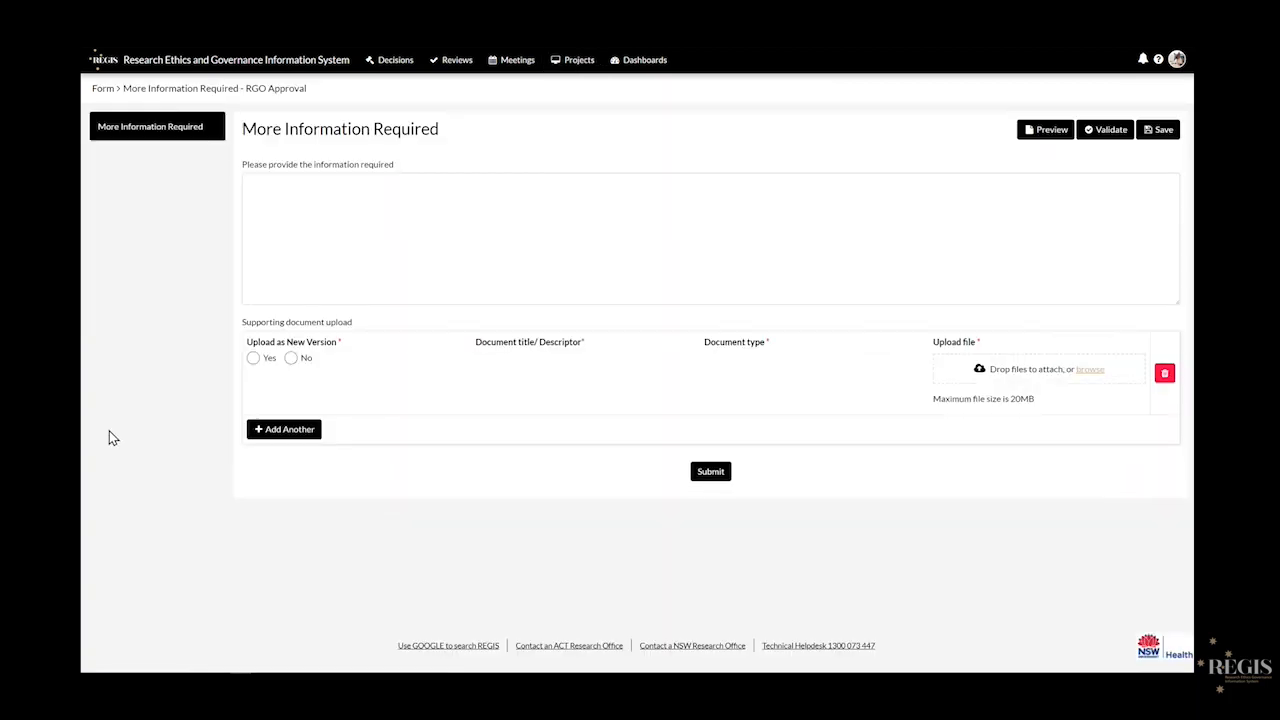
pyautogui.click(323, 240)
pyautogui.write('Respond')
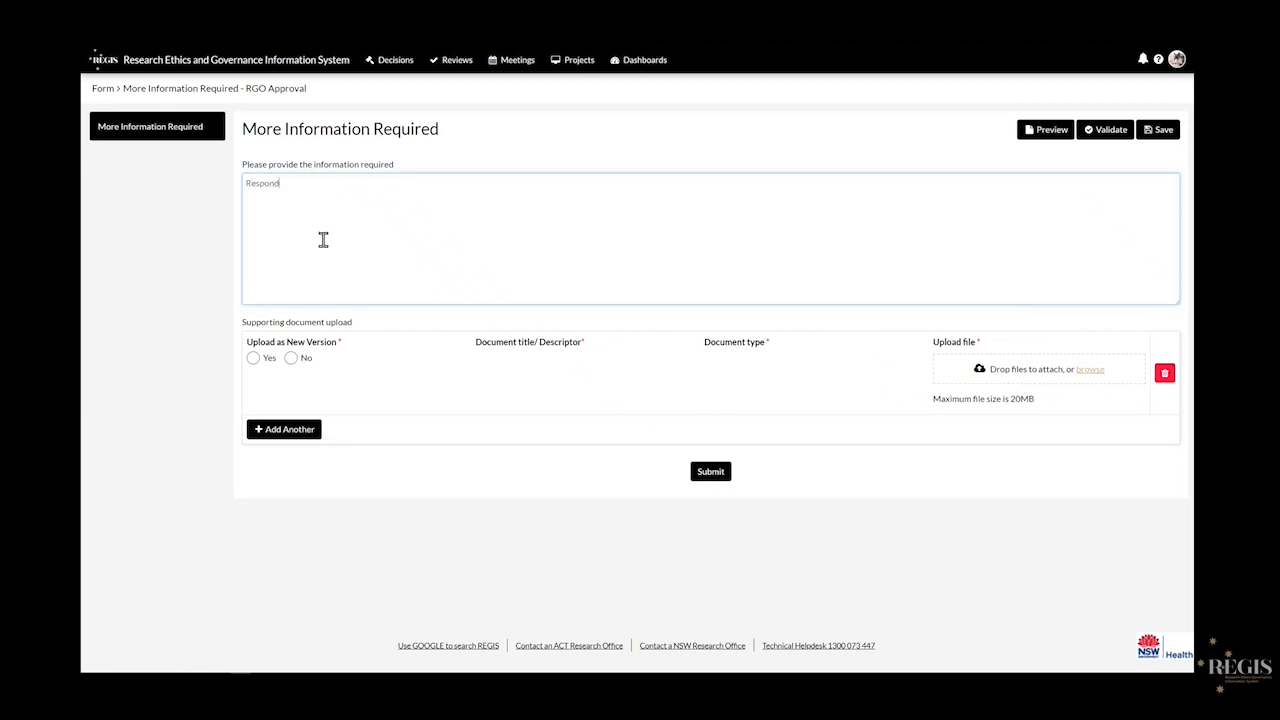
pyautogui.write(' to query here: Do so here')
# - Upload Site PICF v2.1.doc as a new Site Training PICF version titled 'Site PICF, version 2 dated 2 March 2022', then add a second row
pyautogui.click(253, 357)
pyautogui.click(524, 358)
pyautogui.scroll(-1, 537, 432)
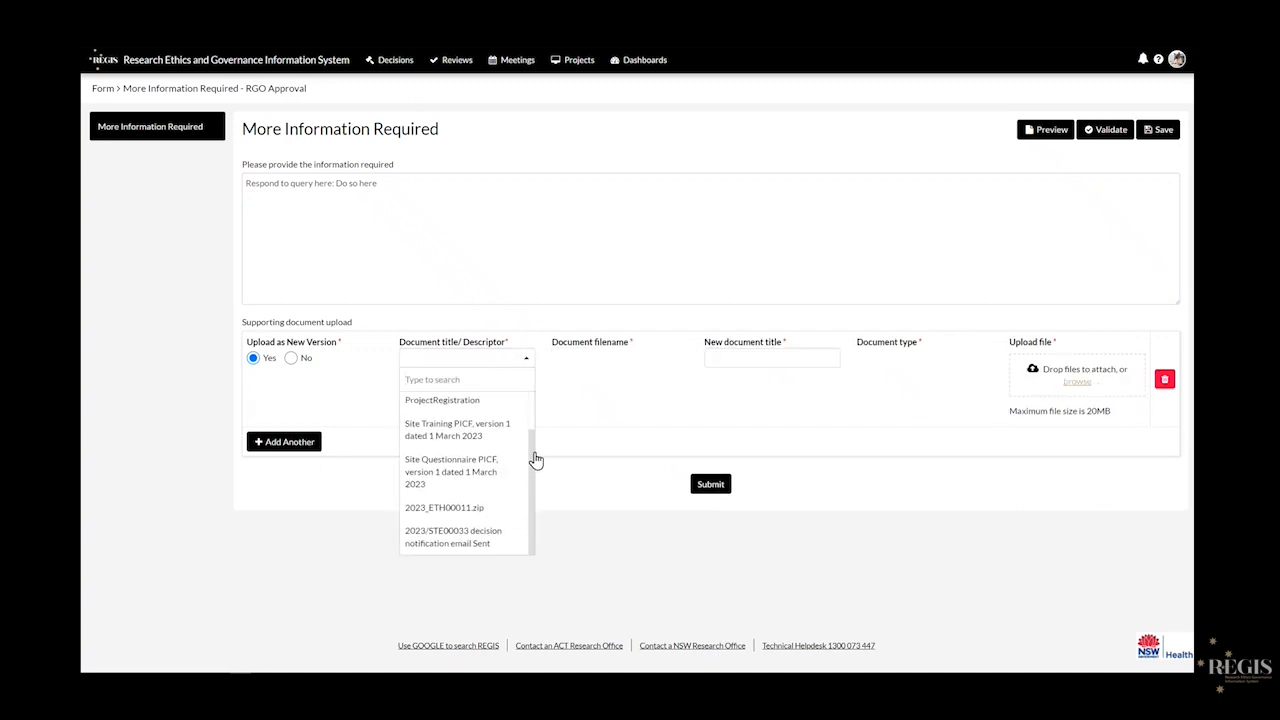
pyautogui.click(533, 433)
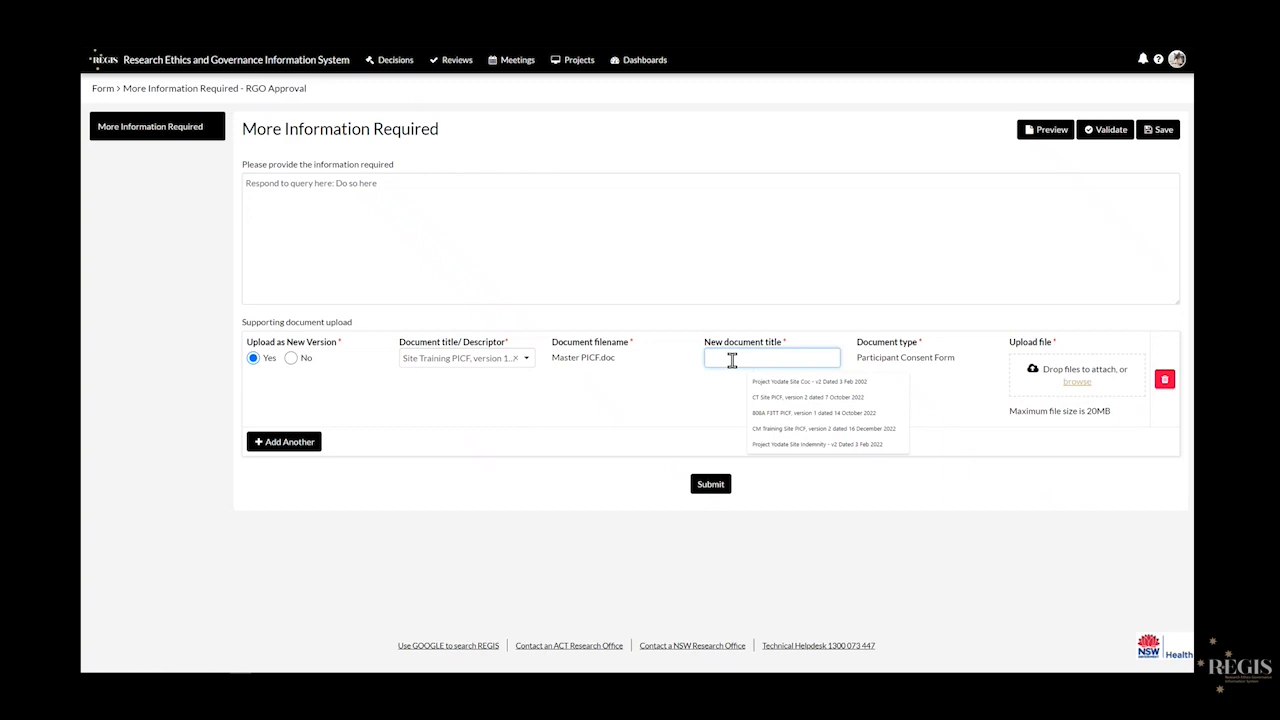
pyautogui.write('Site')
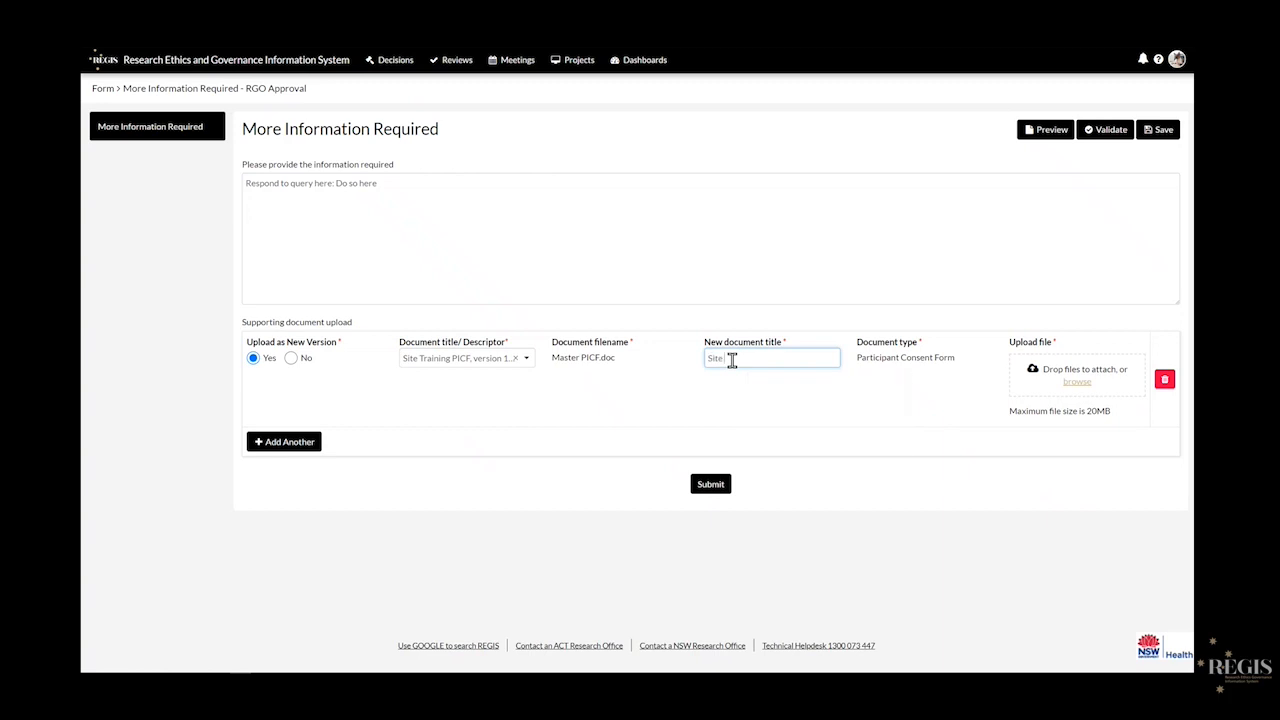
pyautogui.write(' PICF, version 2 dated 2 March 2022')
pyautogui.click(906, 449)
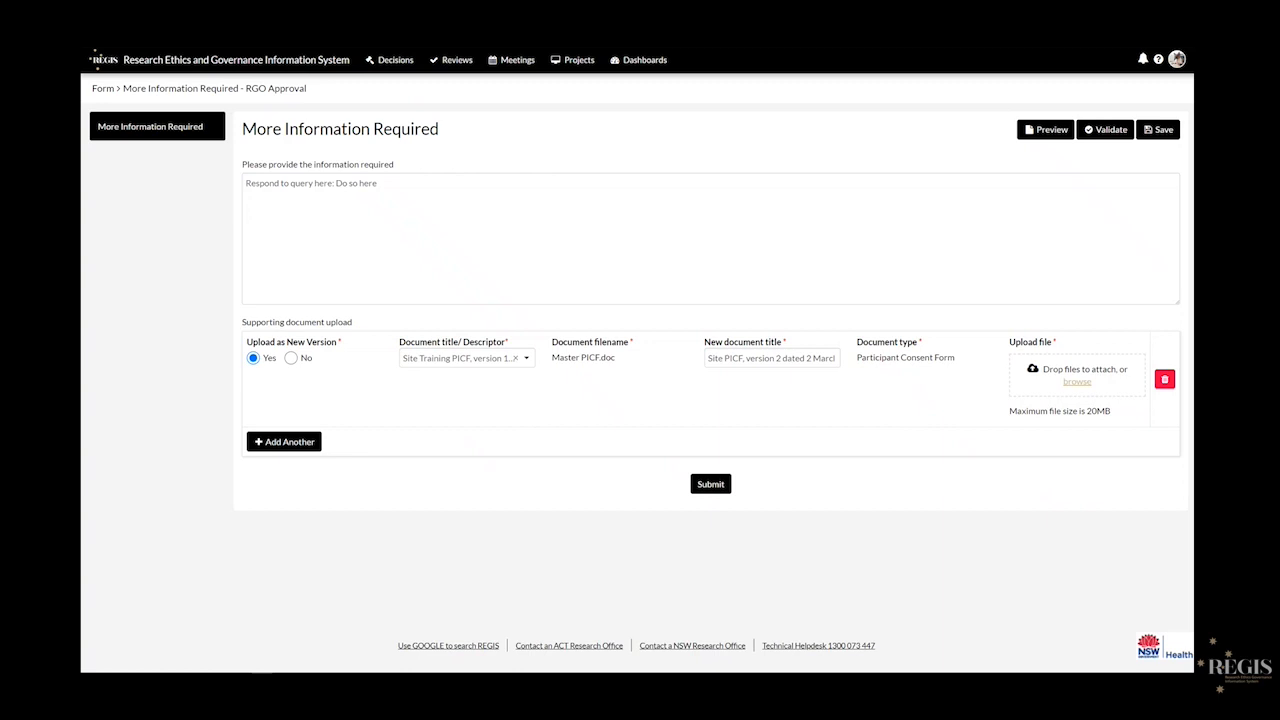
pyautogui.moveTo(1194, 275); pyautogui.dragTo(1075, 378)
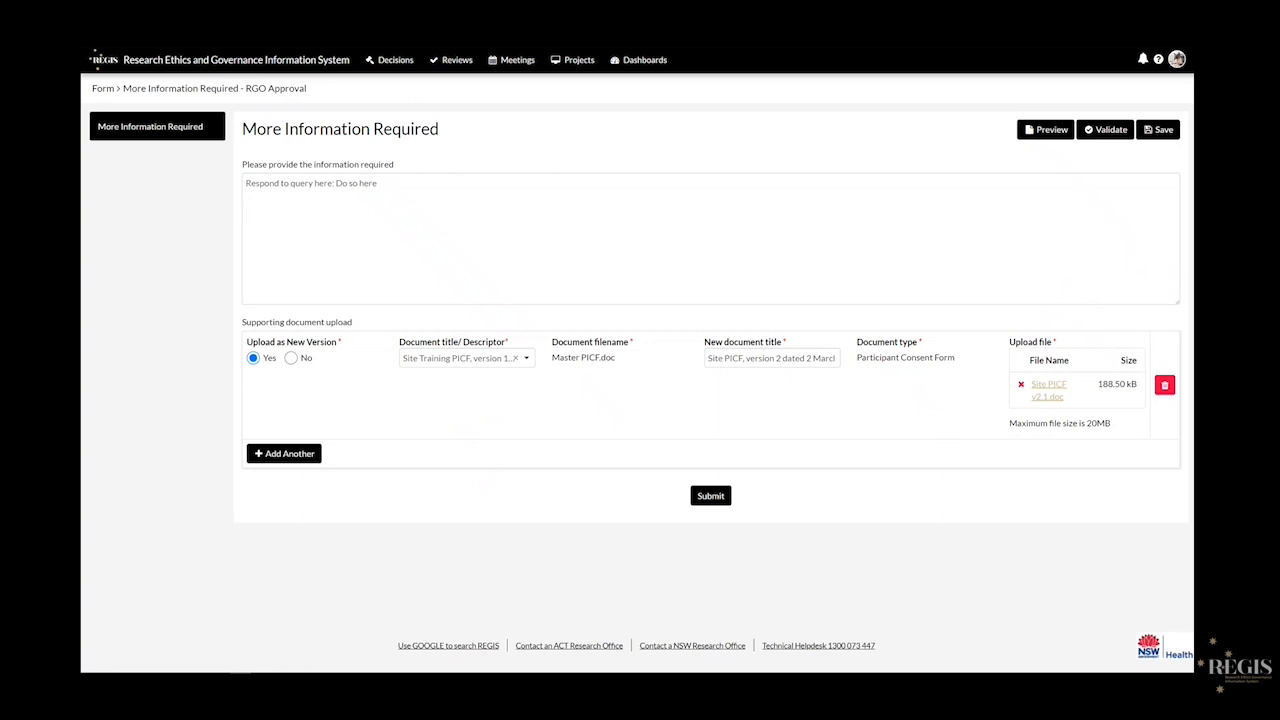
pyautogui.click(287, 455)
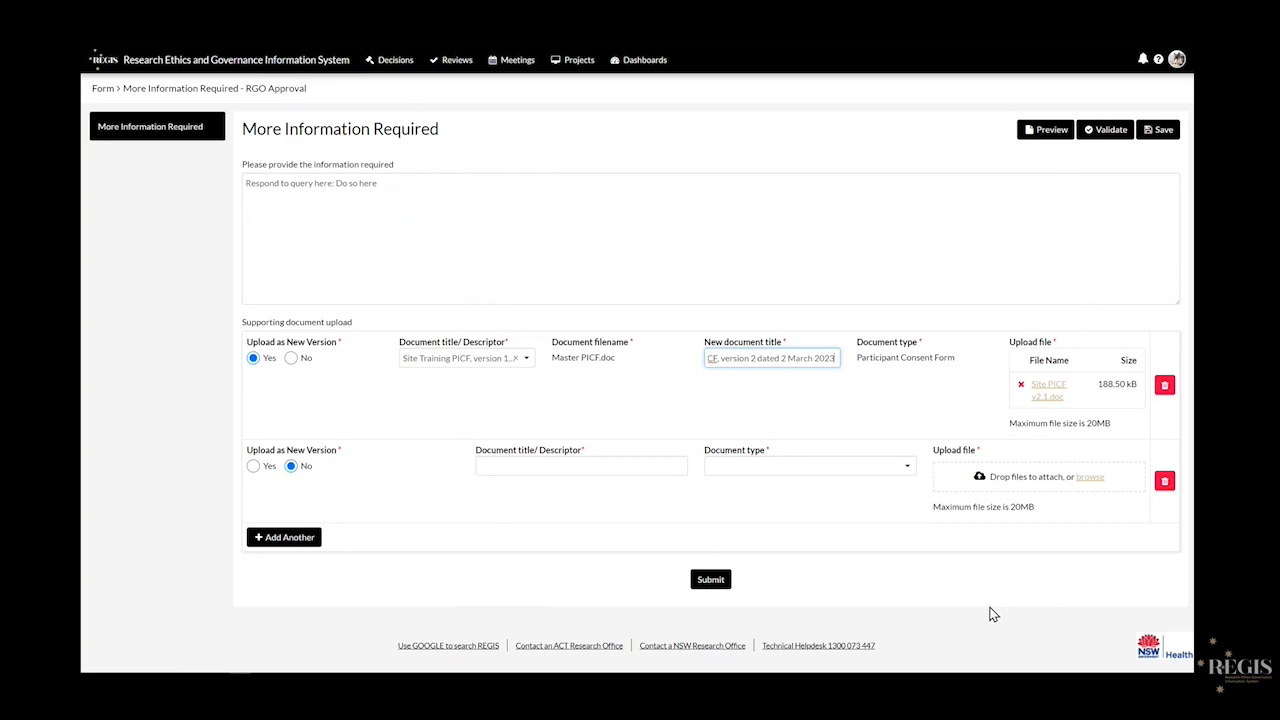
# - Title the second document with the copied PICF title plus 'TC'
pyautogui.hotkey('ctrl', 'a')
pyautogui.hotkey('ctrl', 'c')
pyautogui.click(563, 466)
pyautogui.hotkey('ctrl', 'v')
pyautogui.click(517, 467)
pyautogui.write('TC')
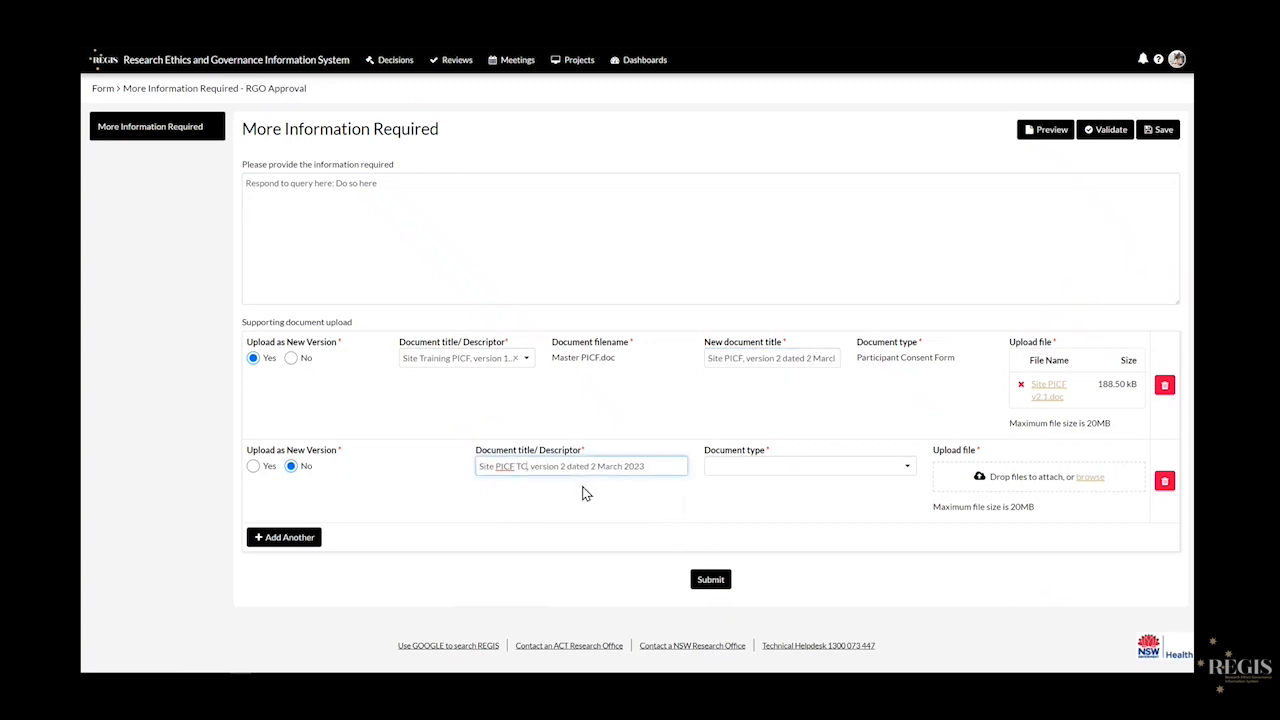
# - Set its type to Participant Consent Form, attach Site PICF v2.1 TC.doc, and submit the response
pyautogui.click(808, 470)
pyautogui.write('part')
pyautogui.click(803, 455)
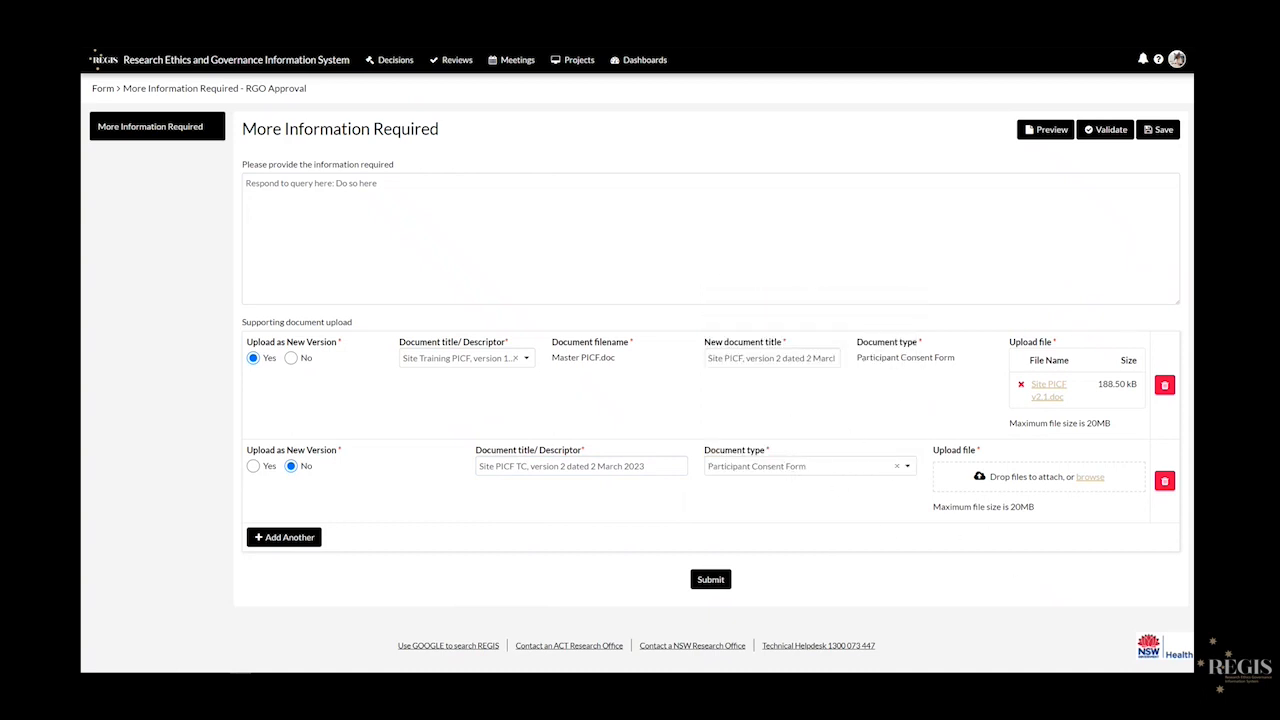
pyautogui.moveTo(1275, 462); pyautogui.dragTo(1053, 462)
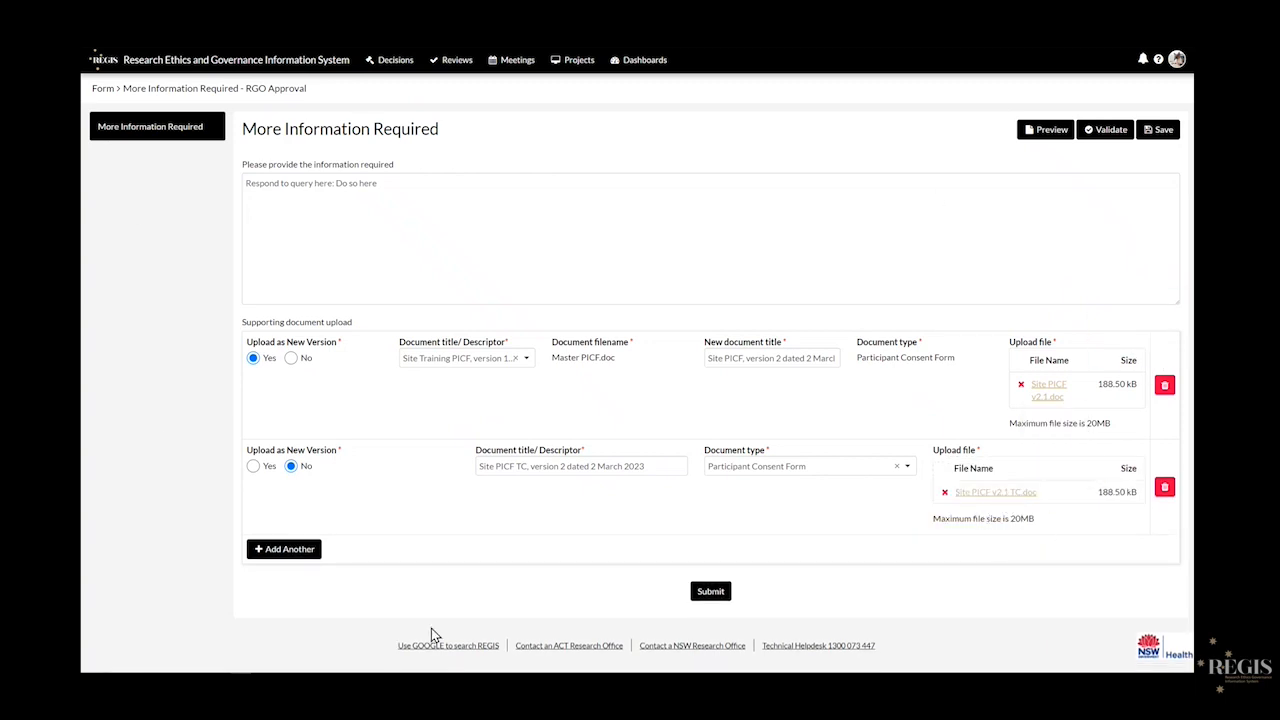
pyautogui.click(707, 592)
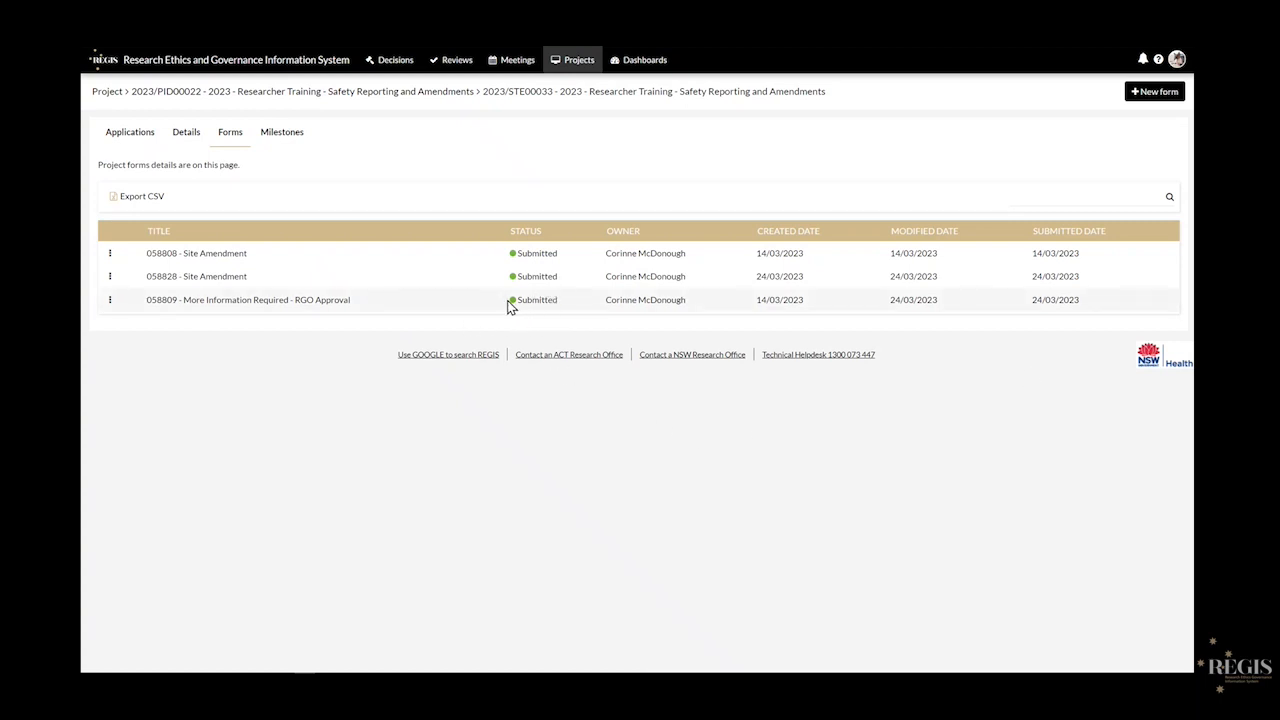
# - Highlight the third form's Submitted status, confirming all three forms are submitted
pyautogui.moveTo(557, 299); pyautogui.dragTo(519, 311)
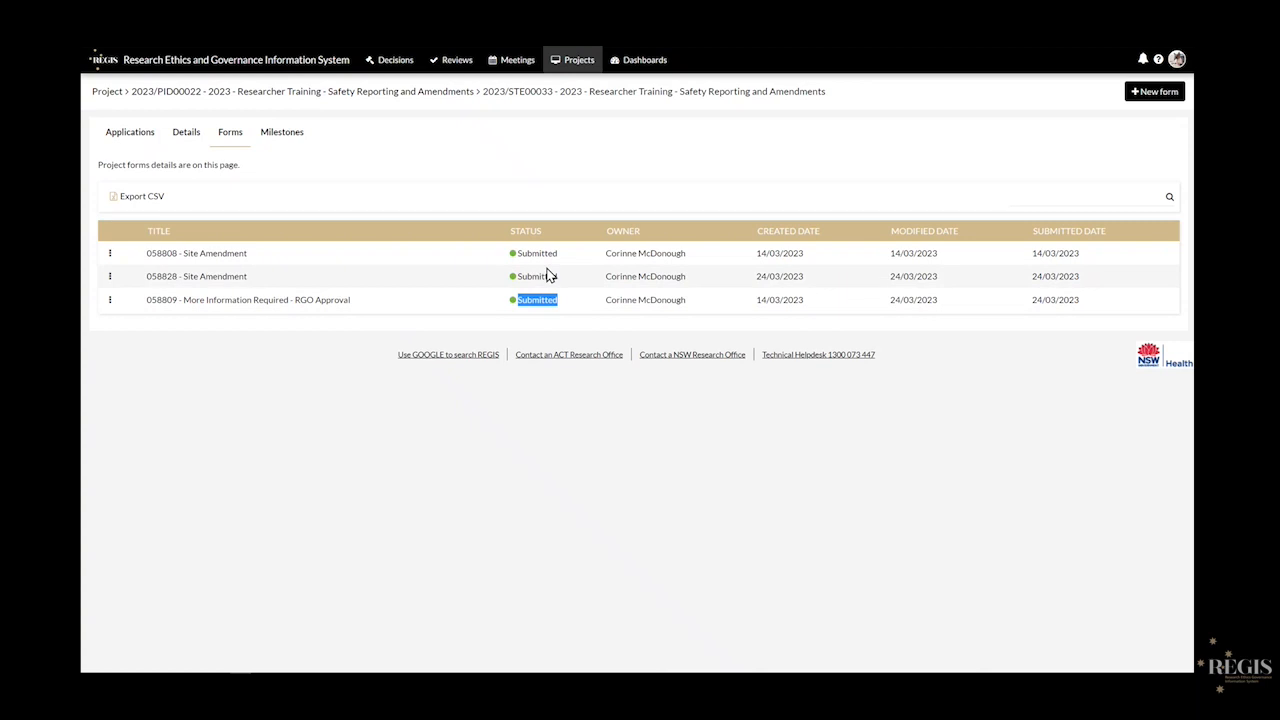
pyautogui.click(526, 446)
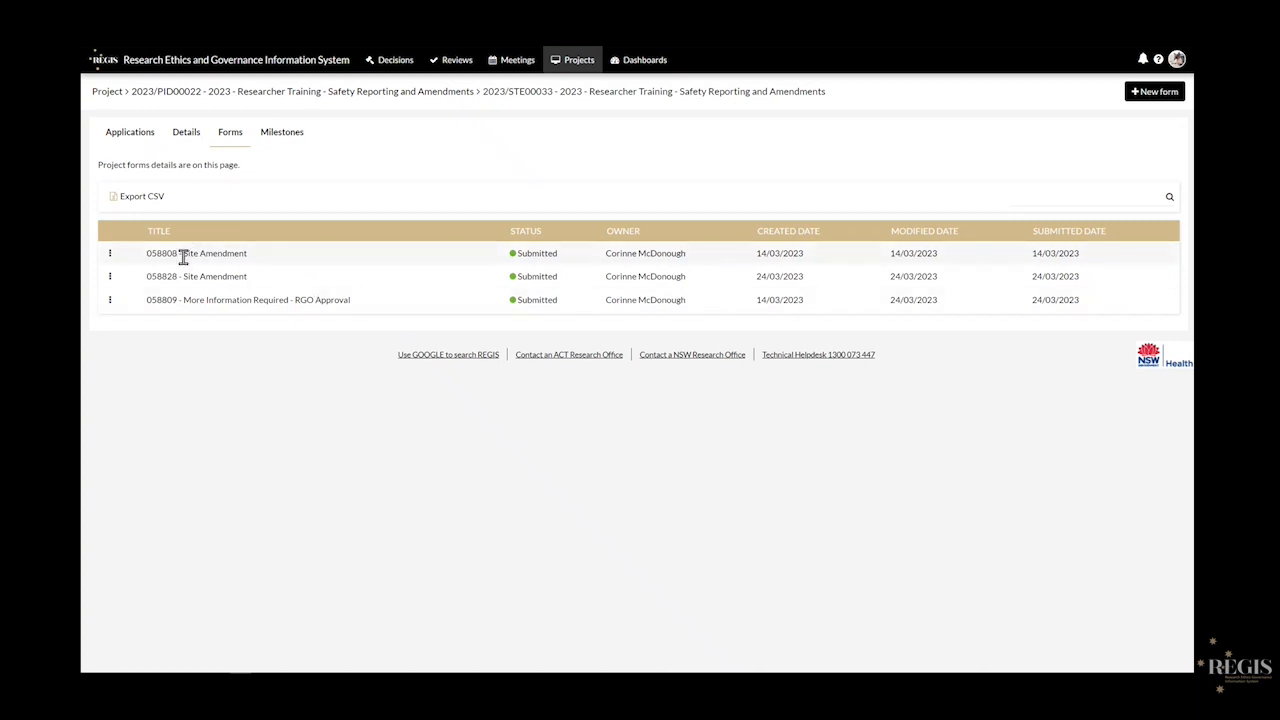